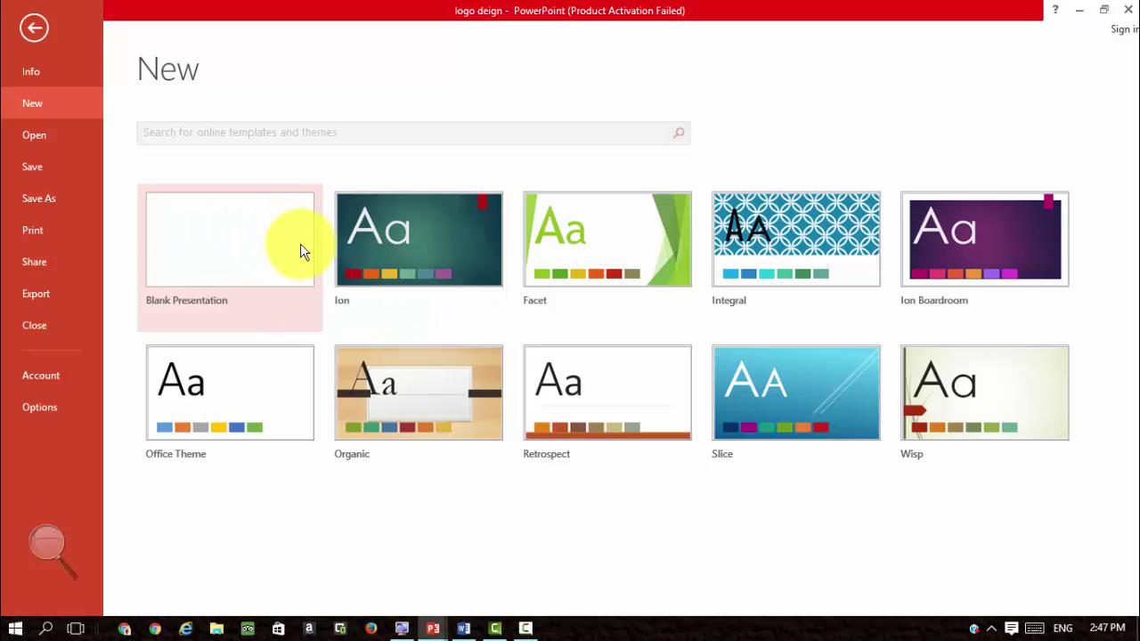
# - Create a blank presentation and delete the title and subtitle placeholders from its first slide
pyautogui.click(216, 237)
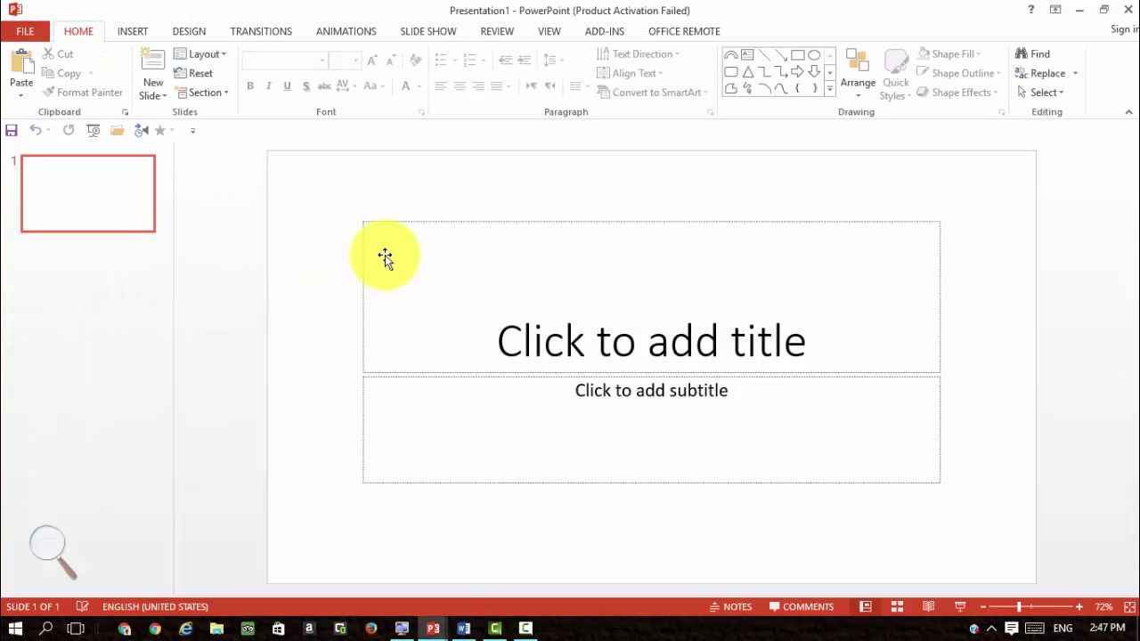
pyautogui.moveTo(997, 169)
pyautogui.mouseDown()
pyautogui.moveTo(682, 271)
pyautogui.moveTo(427, 411)
pyautogui.moveTo(267, 554)
pyautogui.mouseUp()
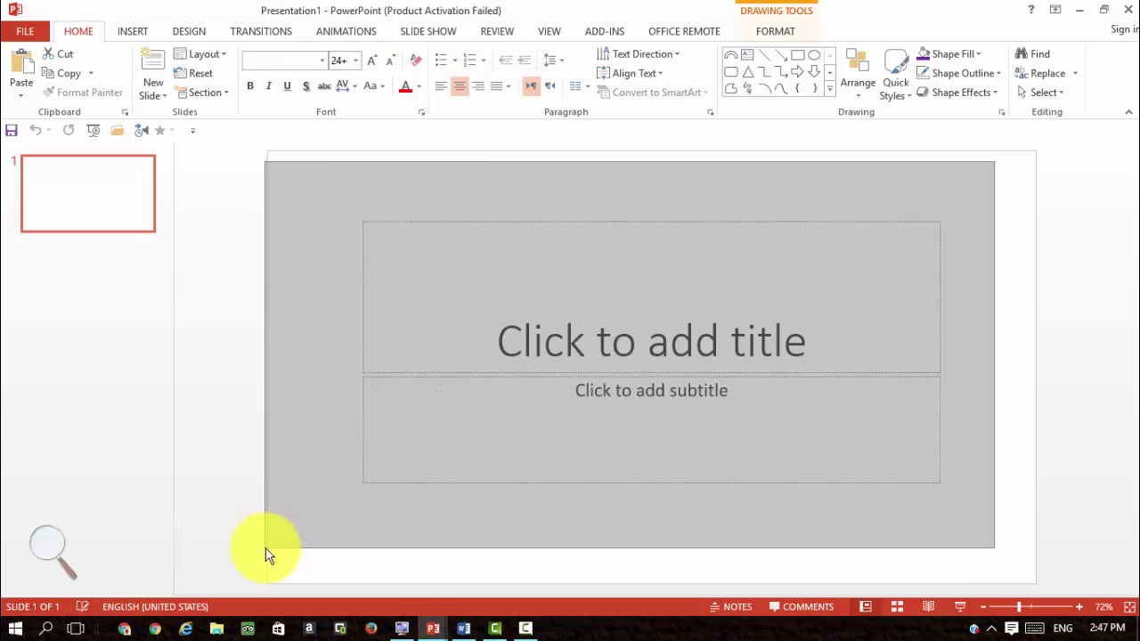
pyautogui.press('Delete')
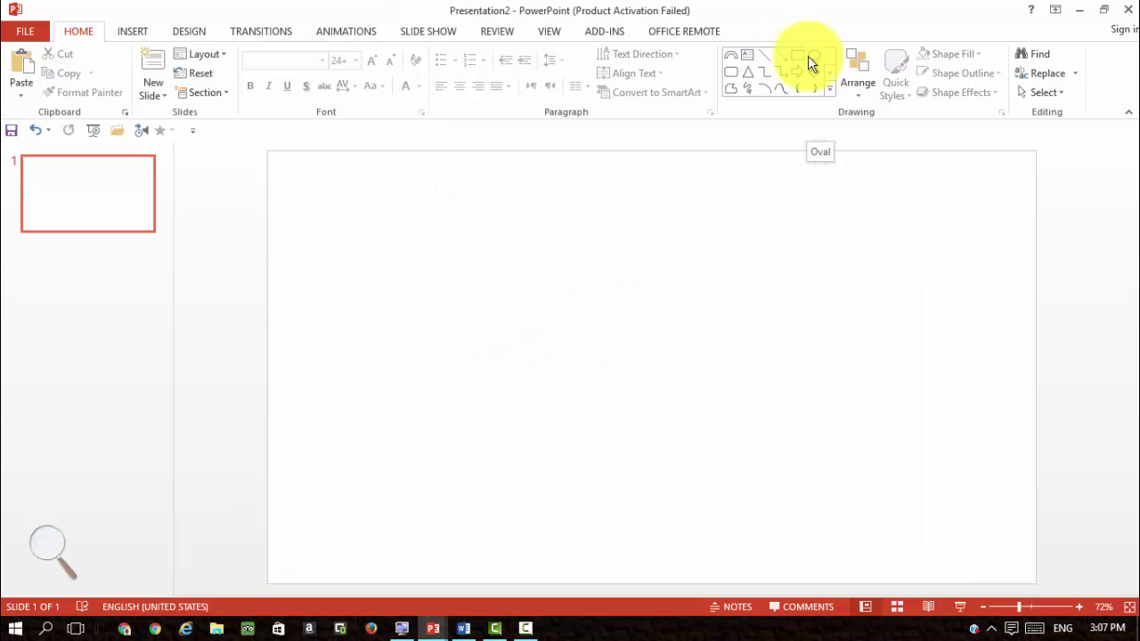
pyautogui.click(808, 55)
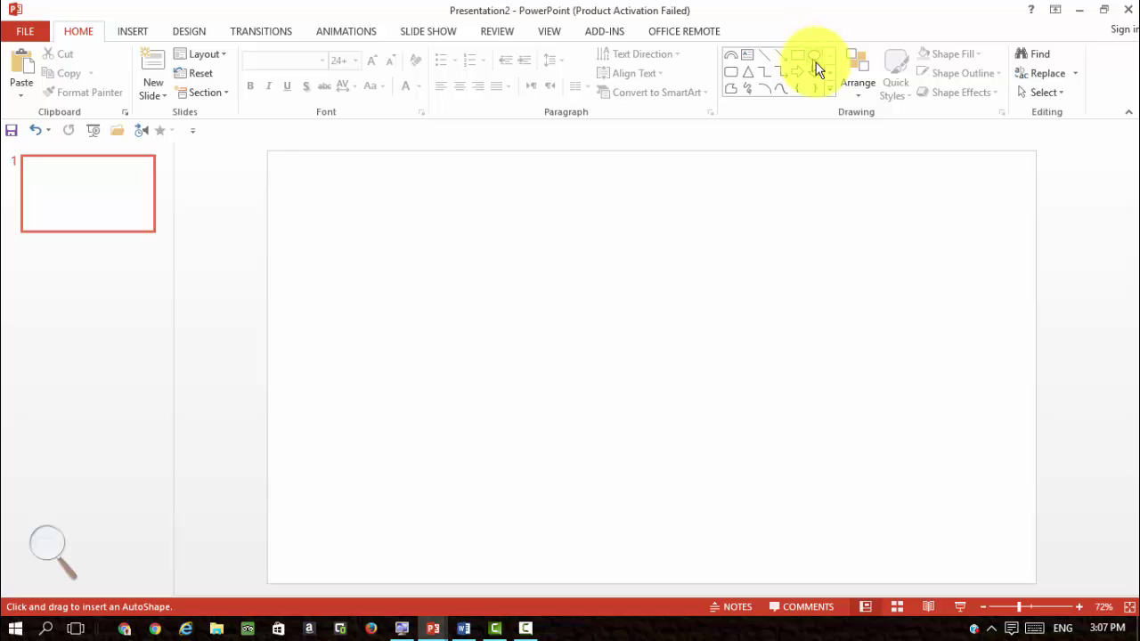
pyautogui.click(827, 89)
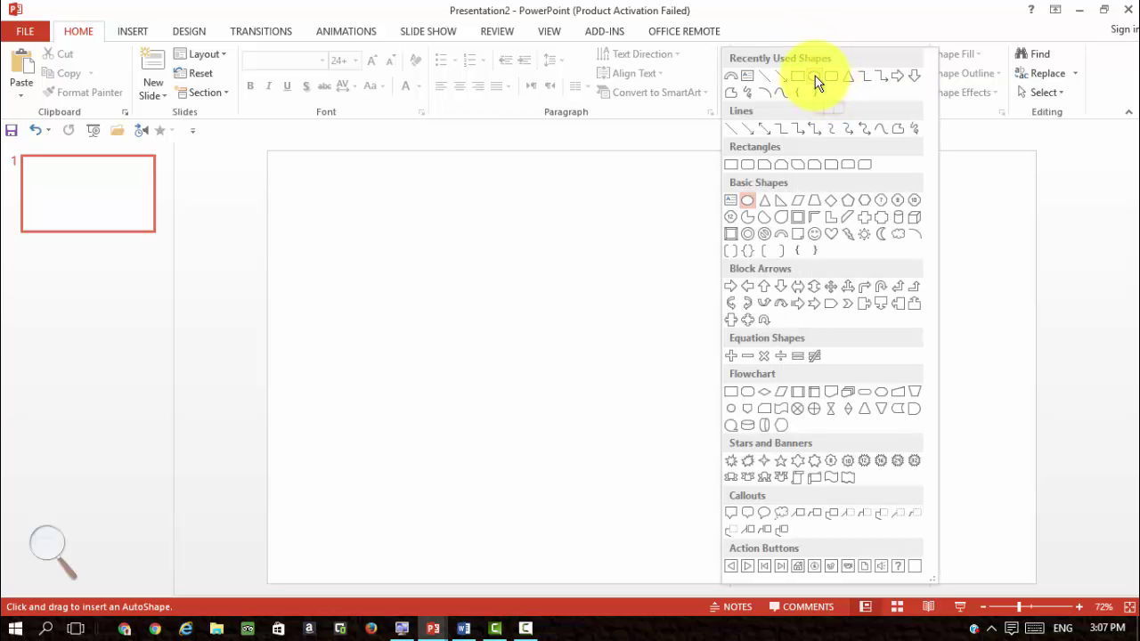
pyautogui.press('Escape')
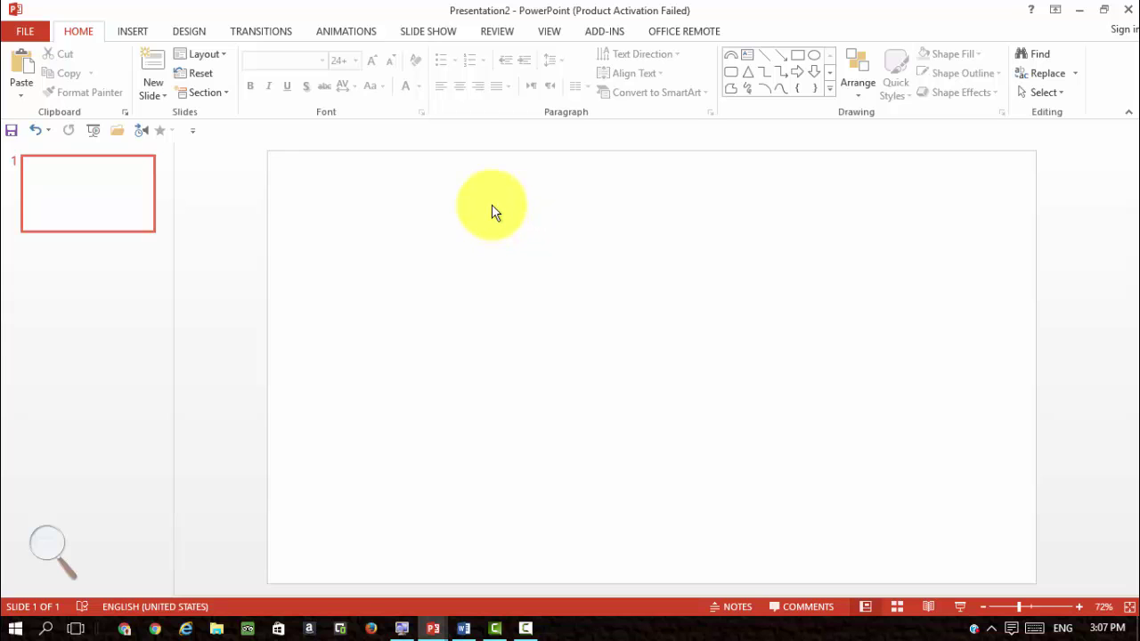
pyautogui.moveTo(493, 203); pyautogui.dragTo(648, 341)
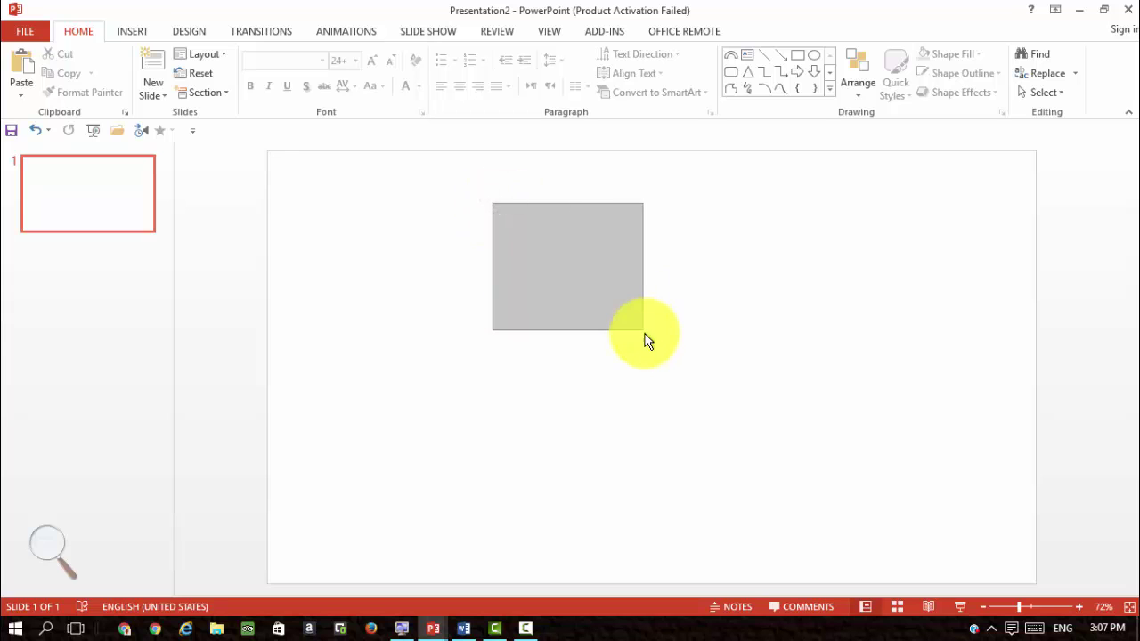
# - Draw a circle about 5.2 inches in diameter with the Oval shape and place it in the middle of the slide
pyautogui.click(814, 54)
pyautogui.moveTo(620, 194); pyautogui.dragTo(718, 281)
pyautogui.moveTo(738, 327)
pyautogui.mouseDown()
pyautogui.moveTo(776, 420)
pyautogui.moveTo(885, 417)
pyautogui.moveTo(886, 496)
pyautogui.moveTo(924, 493)
pyautogui.mouseUp()
pyautogui.moveTo(860, 422)
pyautogui.mouseDown()
pyautogui.moveTo(775, 384)
pyautogui.moveTo(690, 387)
pyautogui.mouseUp()
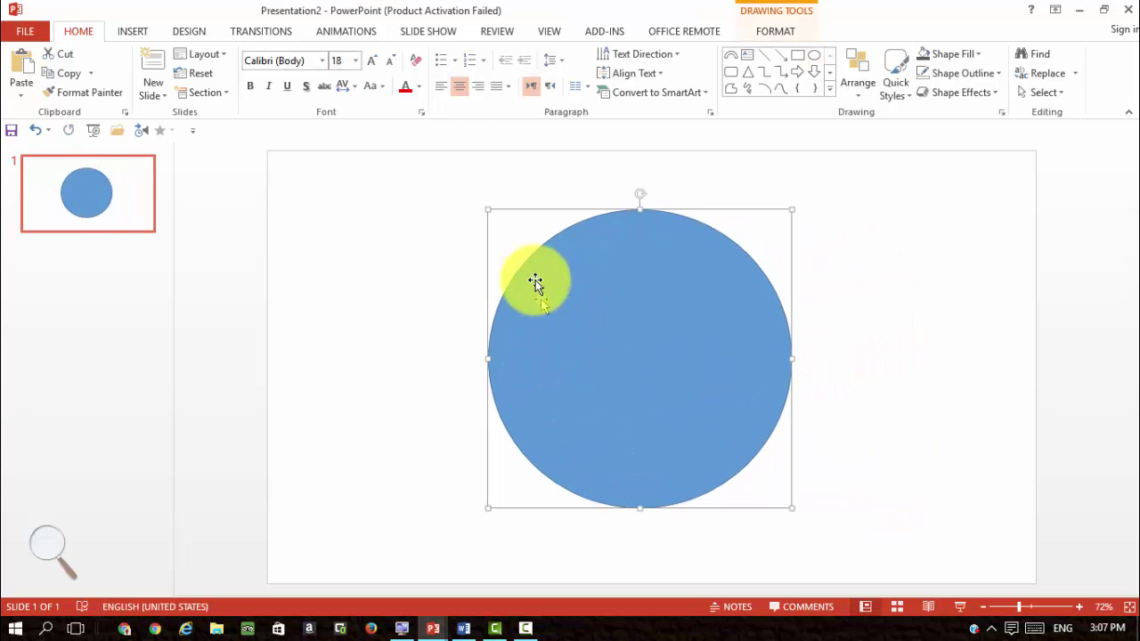
# - Apply the fourth preset shape effect to the circle, giving it a bevelled edge and a soft shadow
pyautogui.click(951, 98)
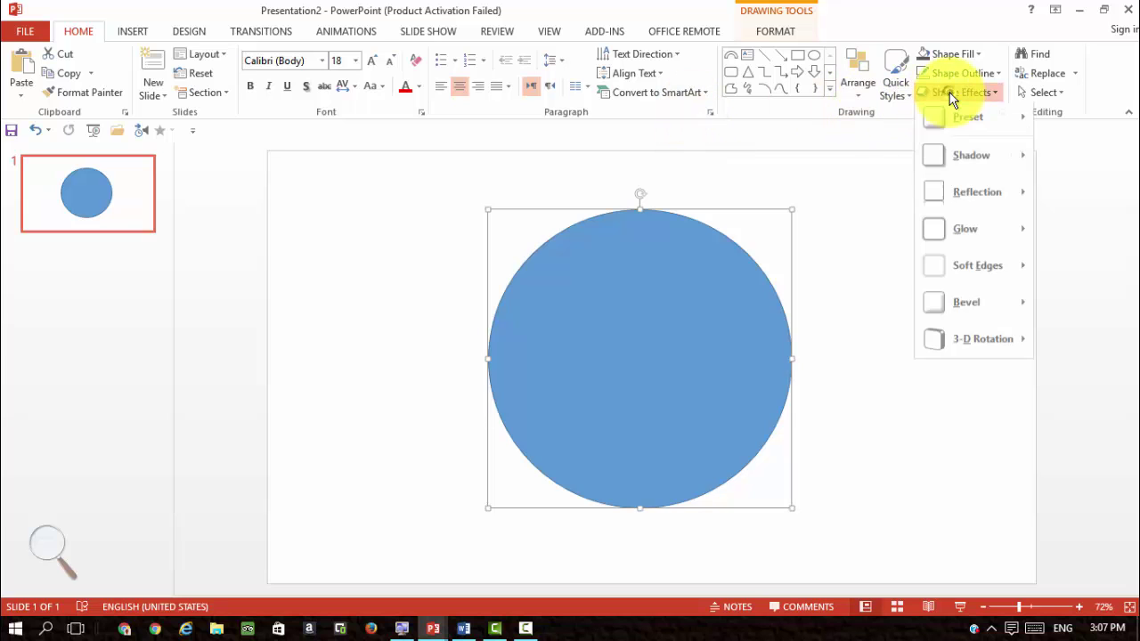
pyautogui.moveTo(950, 119)
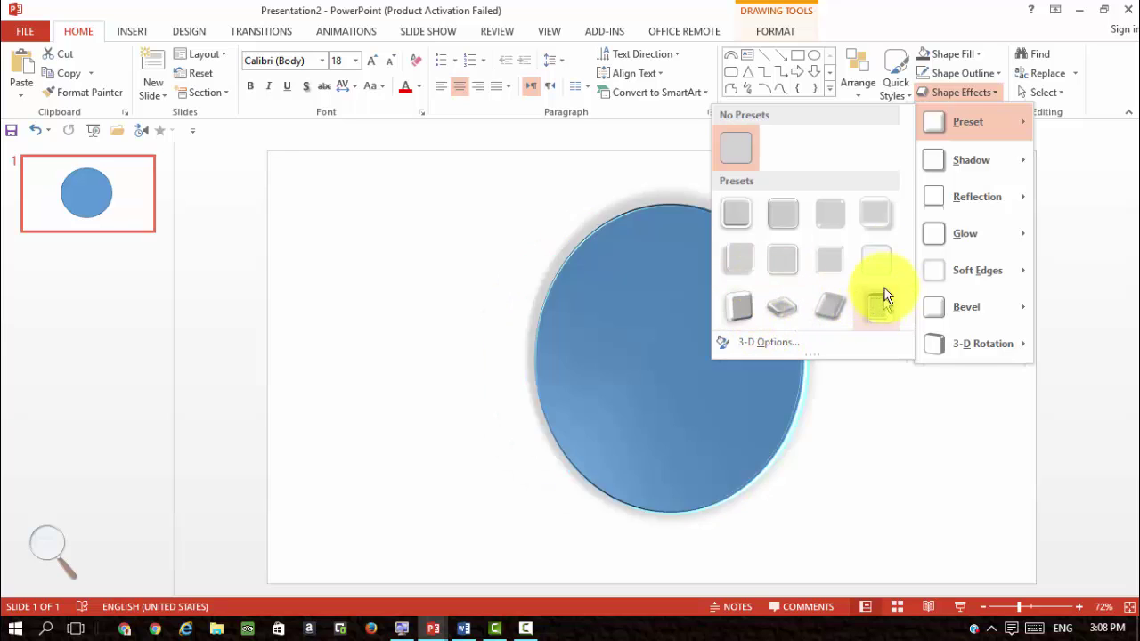
pyautogui.click(875, 212)
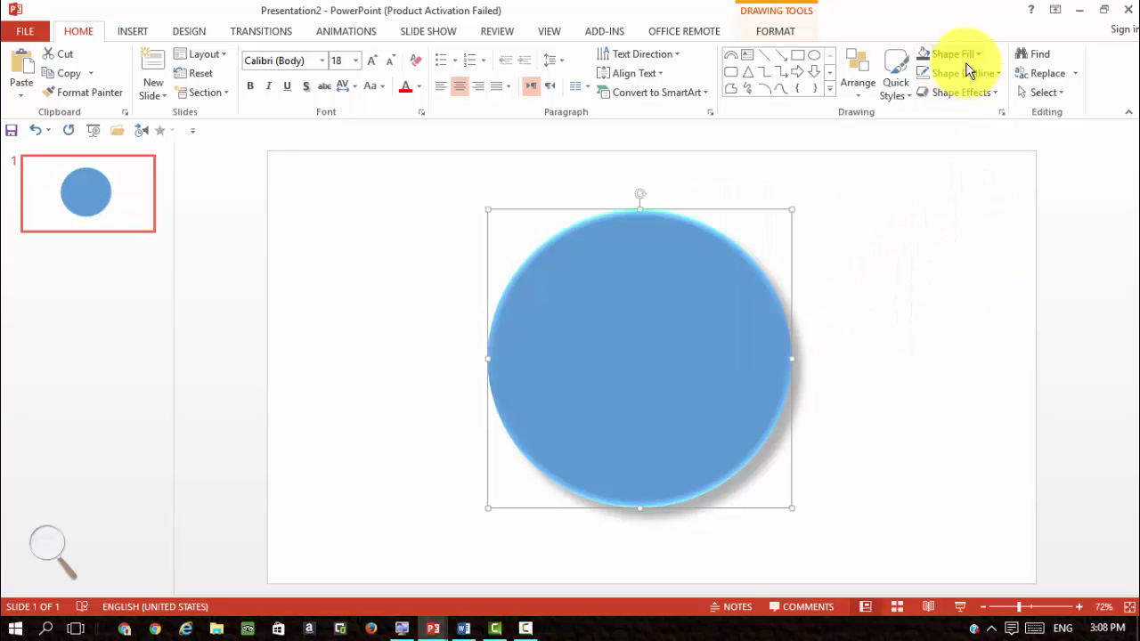
# - Open the circle's 3-D format options and set the depth size to 25.5 pt
pyautogui.click(942, 94)
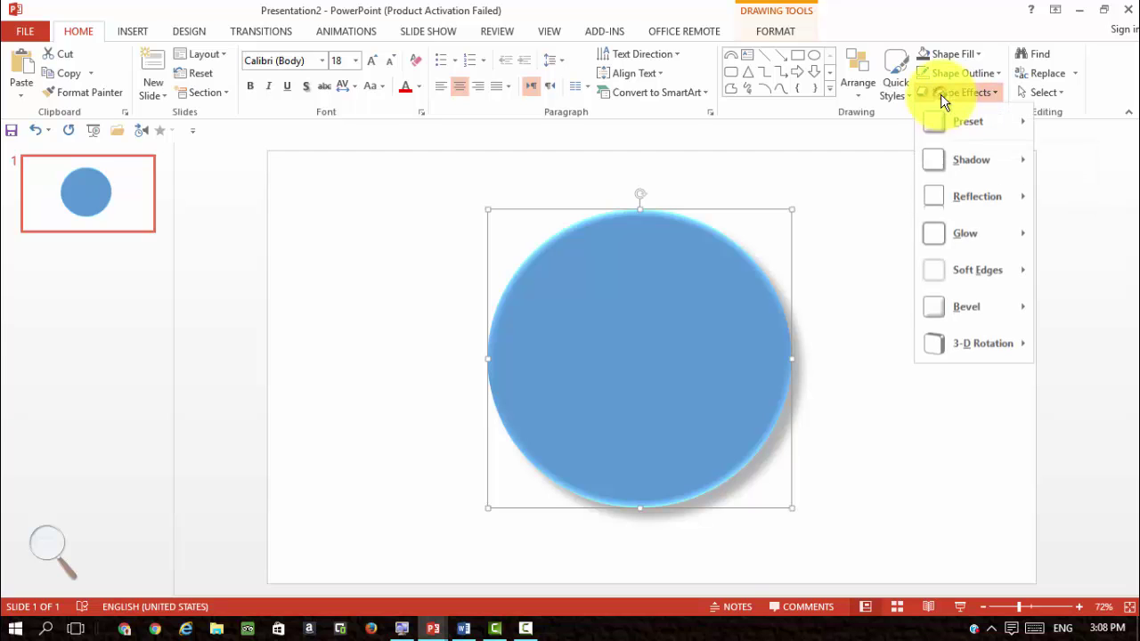
pyautogui.moveTo(954, 344)
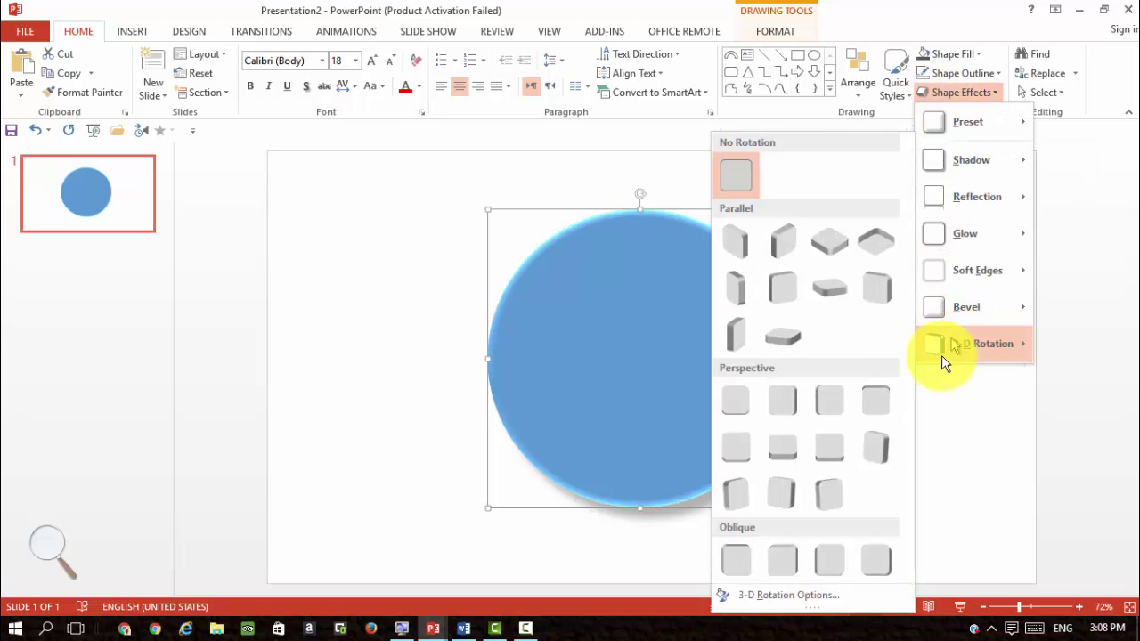
pyautogui.click(773, 597)
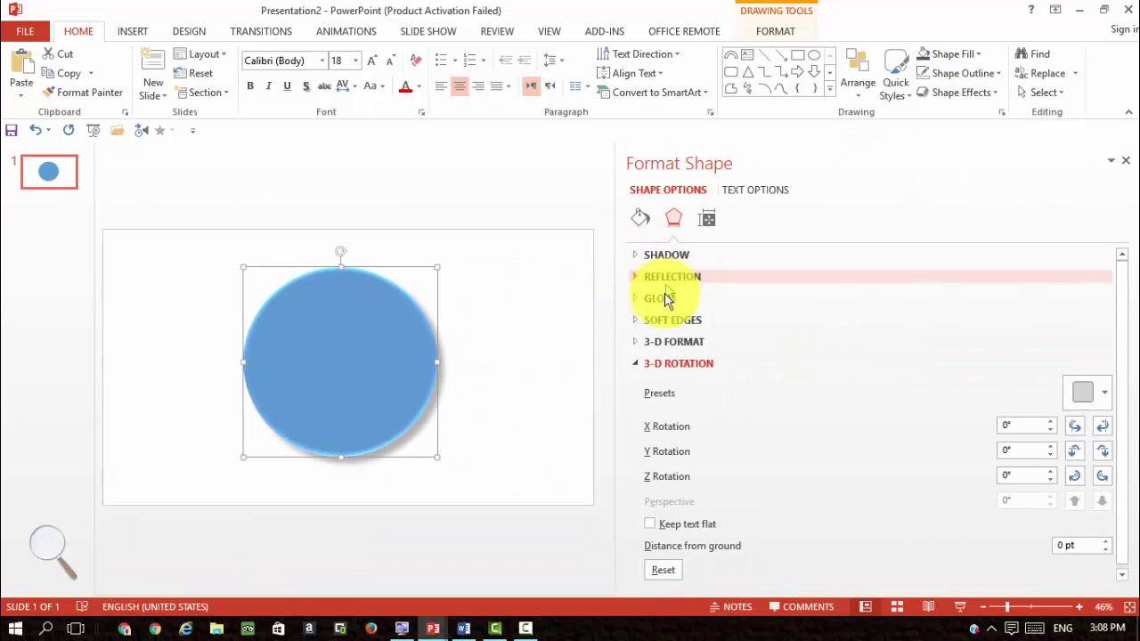
pyautogui.click(675, 342)
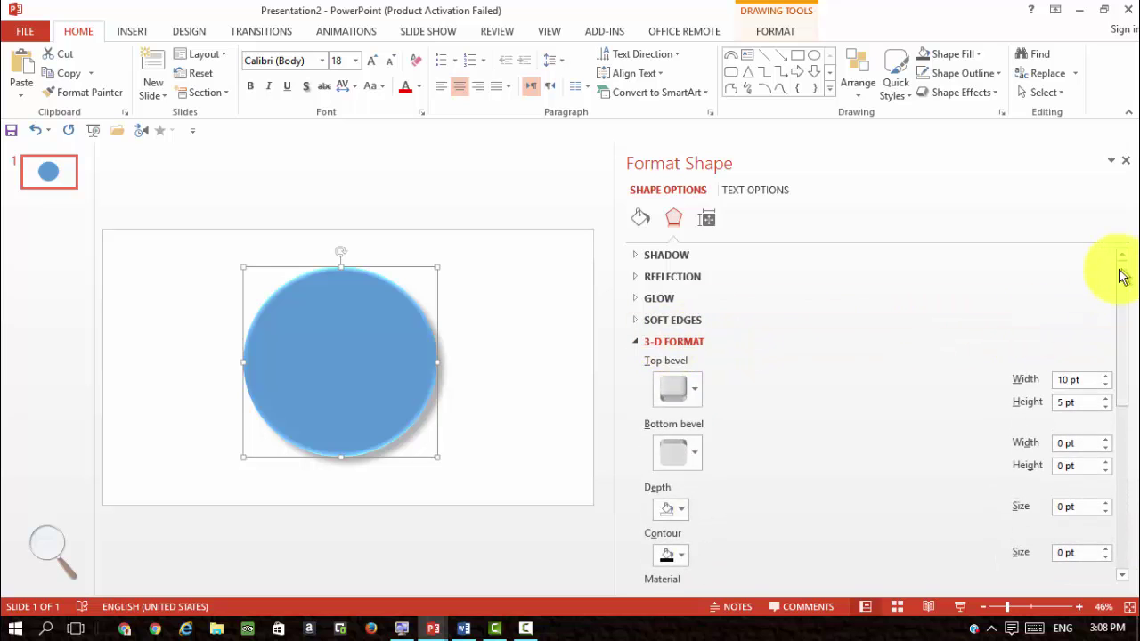
pyautogui.moveTo(1122, 276); pyautogui.dragTo(1122, 356)
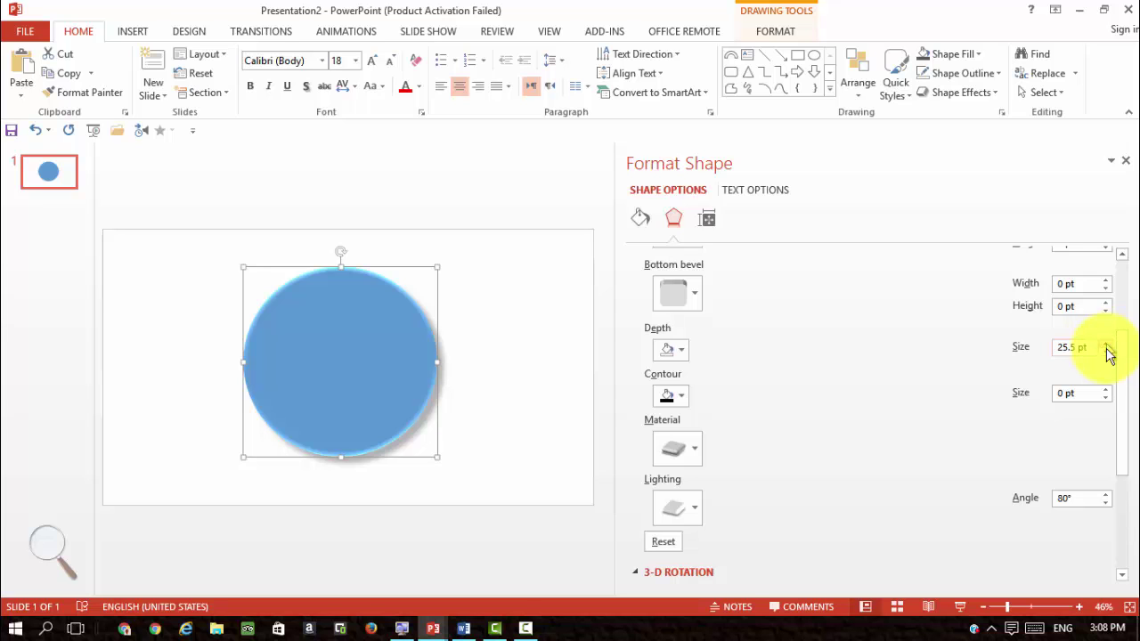
# - Give the circle an Angle bottom bevel, 6 pt wide and 6 pt high
pyautogui.moveTo(1121, 363); pyautogui.dragTo(1119, 326)
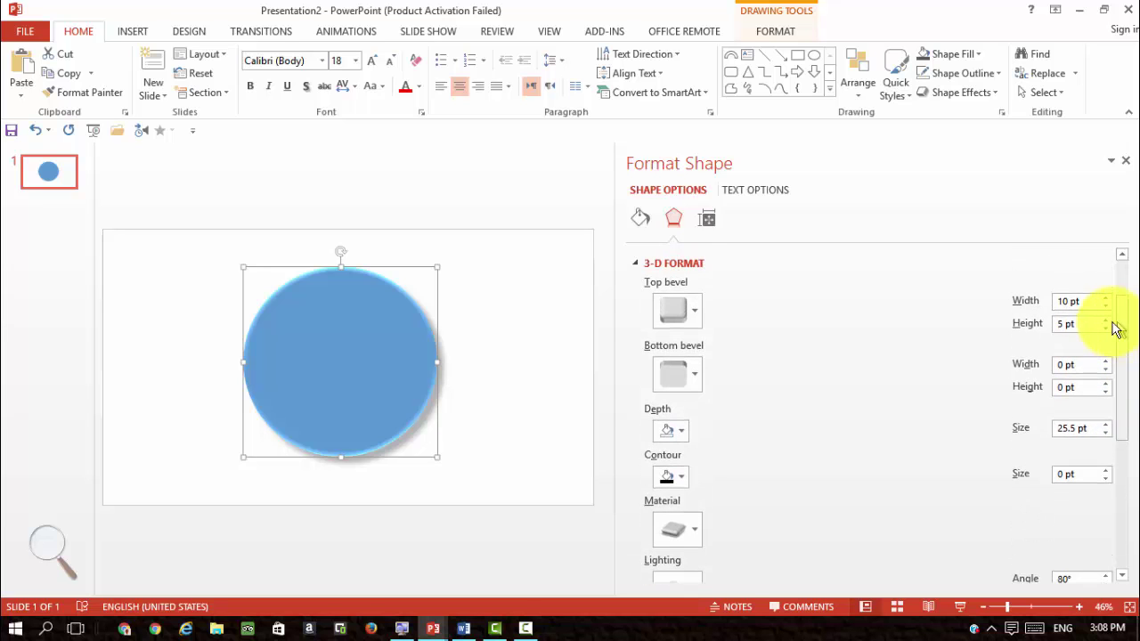
pyautogui.moveTo(1129, 398); pyautogui.dragTo(1119, 458)
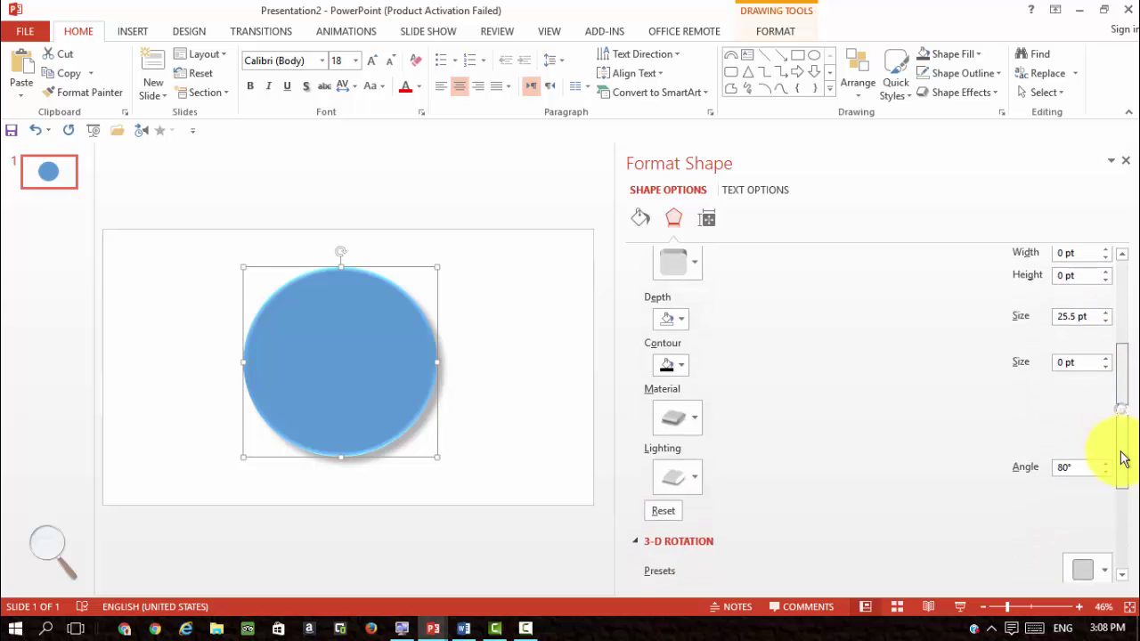
pyautogui.scroll(3, 695, 386)
pyautogui.click(695, 386)
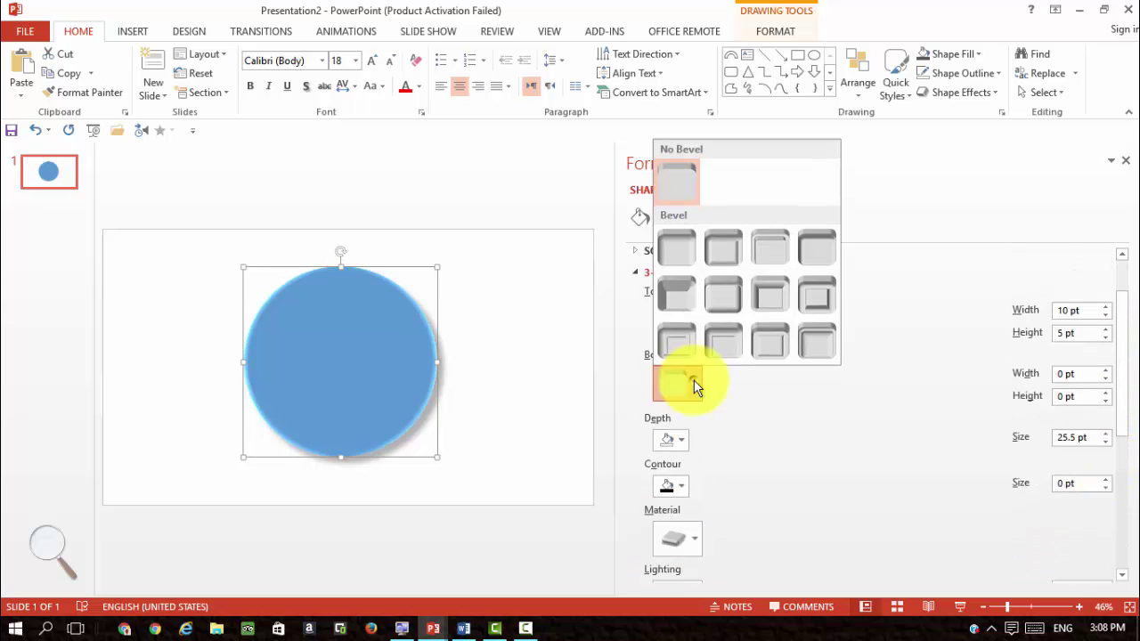
pyautogui.click(677, 289)
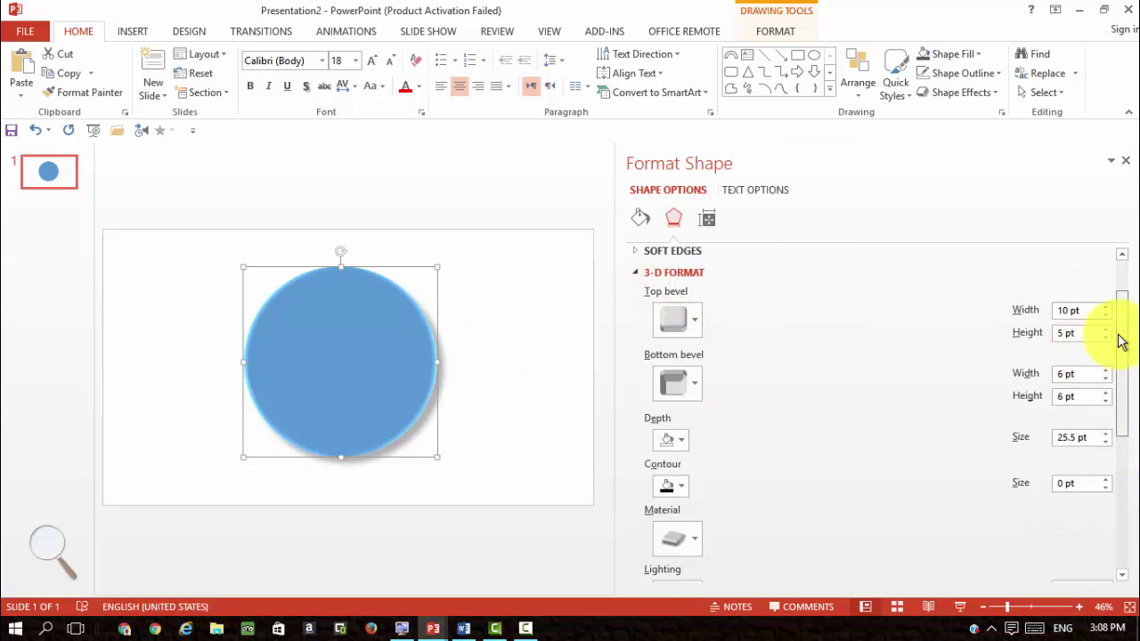
# - Set the circle's 3-D lighting angle to 359.9° and close the shape formatting options
pyautogui.moveTo(1120, 343); pyautogui.dragTo(1104, 321)
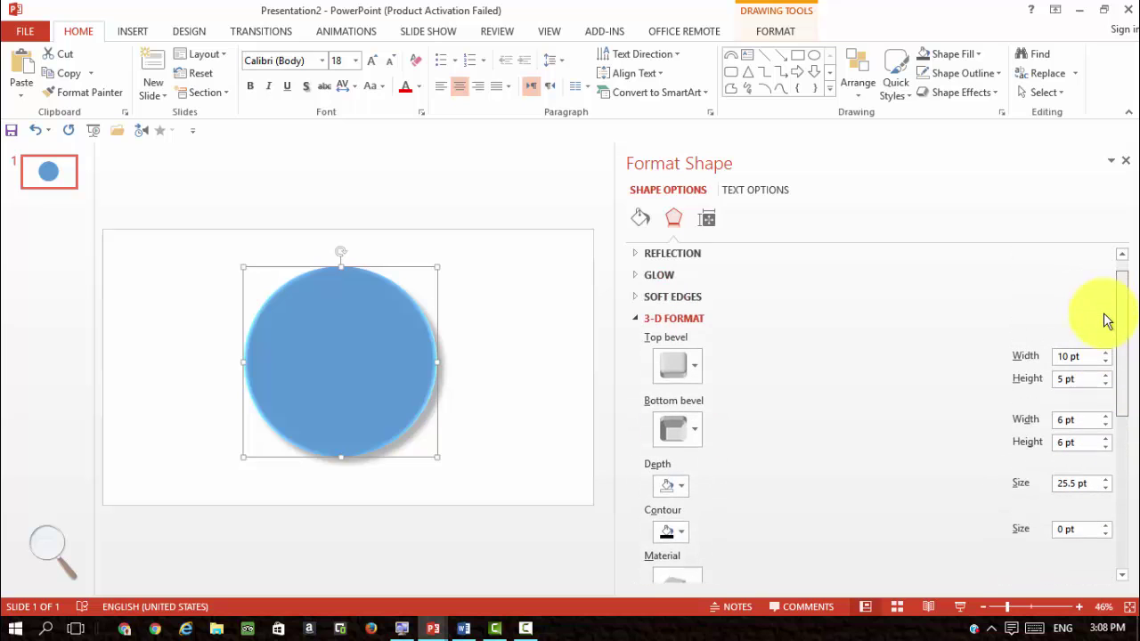
pyautogui.scroll(-3, 1099, 504)
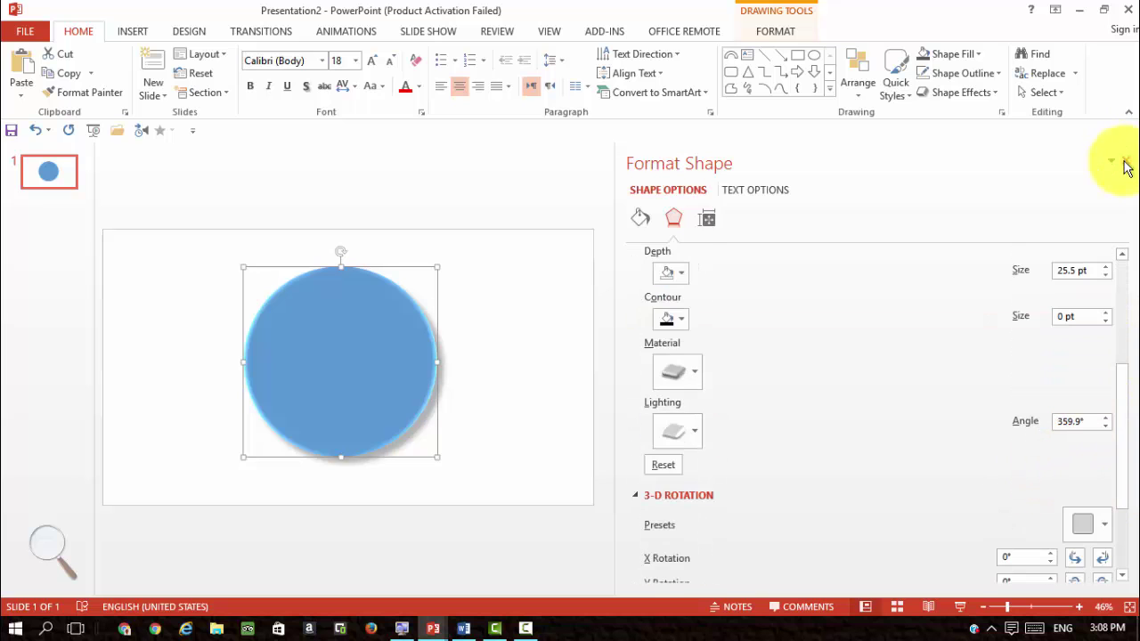
pyautogui.click(1121, 161)
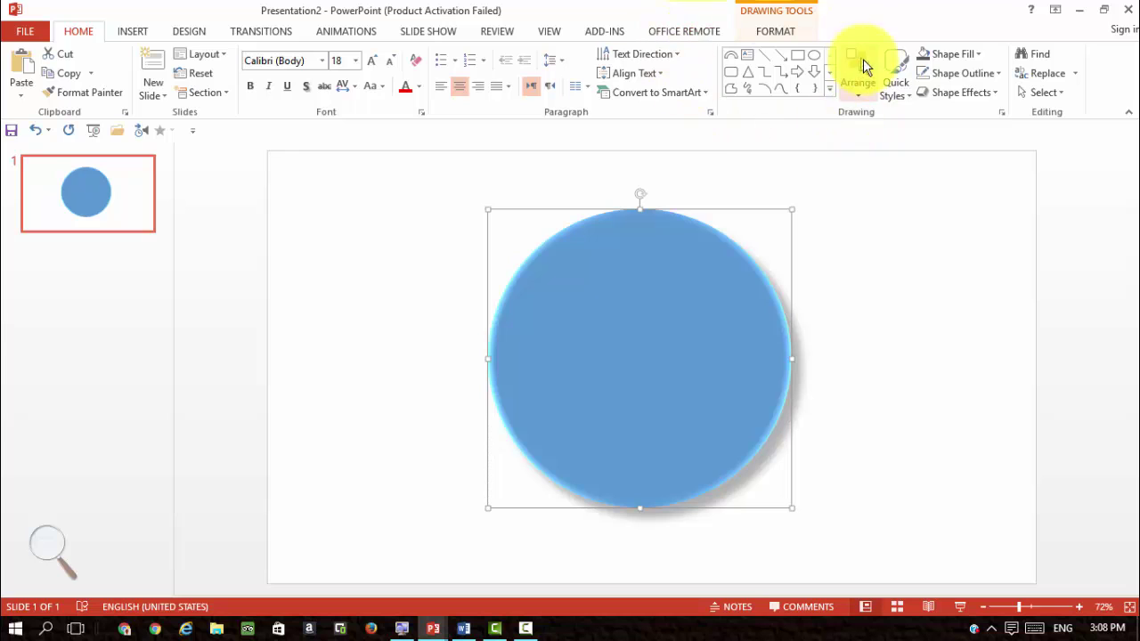
# - Draw a flat horizontal ellipse and position it so it overlaps the circle's upper right edge
pyautogui.click(814, 56)
pyautogui.moveTo(850, 257); pyautogui.dragTo(657, 339)
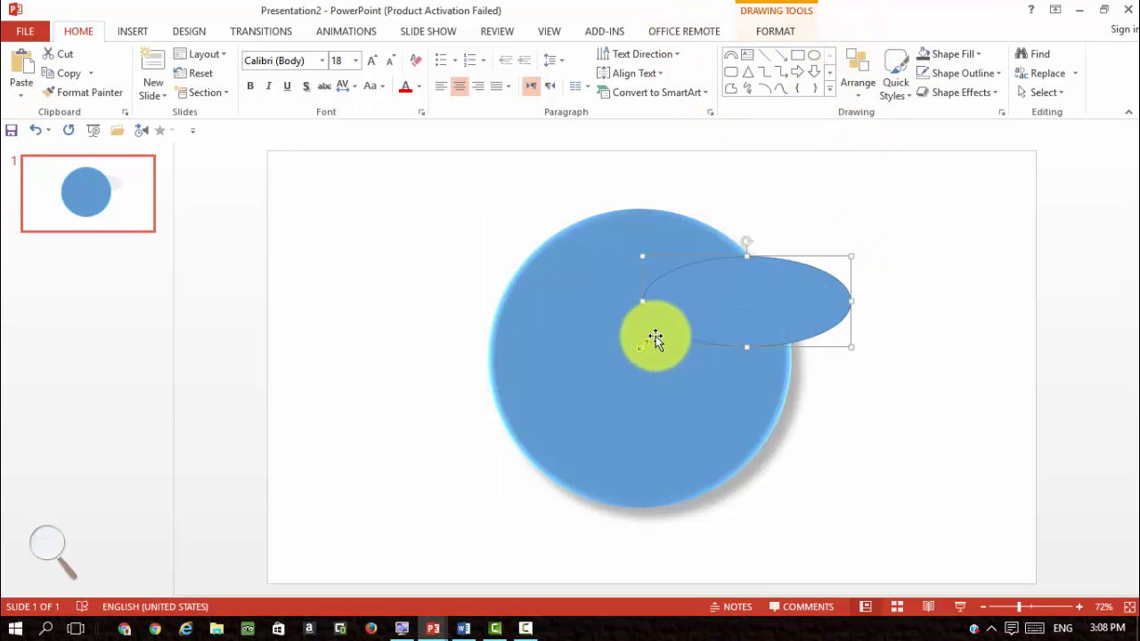
pyautogui.moveTo(714, 313); pyautogui.dragTo(683, 334)
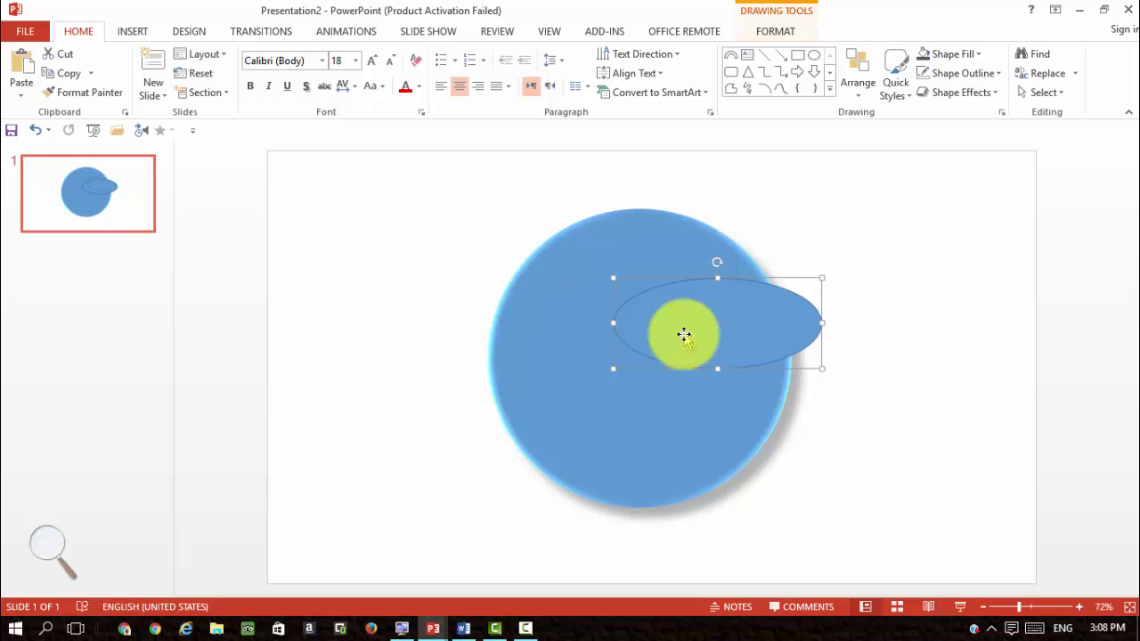
# - Duplicate the ellipse, place the copy over the circle's lower left edge, and fine-tune both ellipses to outline an S
pyautogui.hotkey('ctrl', 'v')
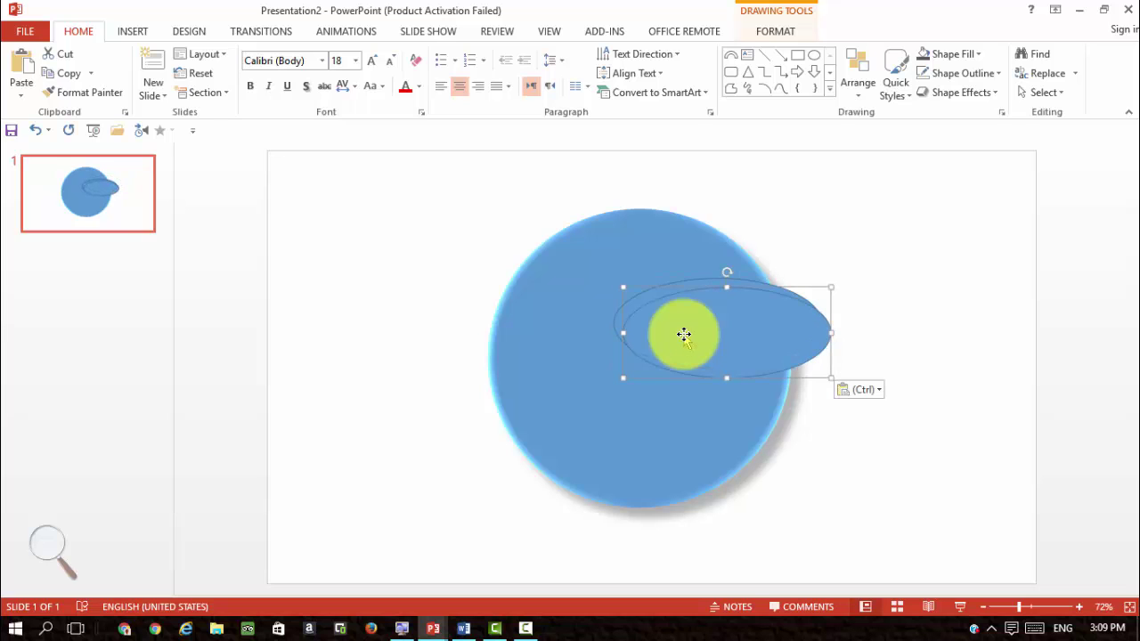
pyautogui.moveTo(683, 335); pyautogui.dragTo(559, 420)
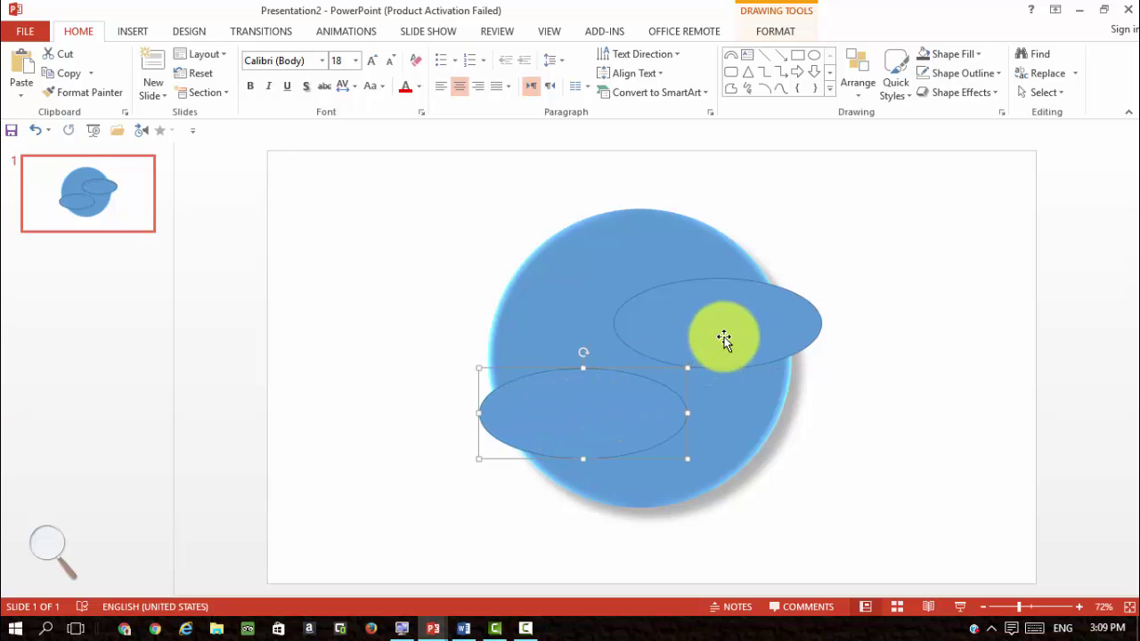
pyautogui.moveTo(719, 331); pyautogui.dragTo(719, 325)
pyautogui.moveTo(639, 391); pyautogui.dragTo(641, 398)
# - Subtract both ellipses from the circle to form an S shape, and move it slightly left
pyautogui.moveTo(1017, 180)
pyautogui.mouseDown()
pyautogui.moveTo(356, 565)
pyautogui.moveTo(346, 584)
pyautogui.mouseUp()
pyautogui.click(775, 32)
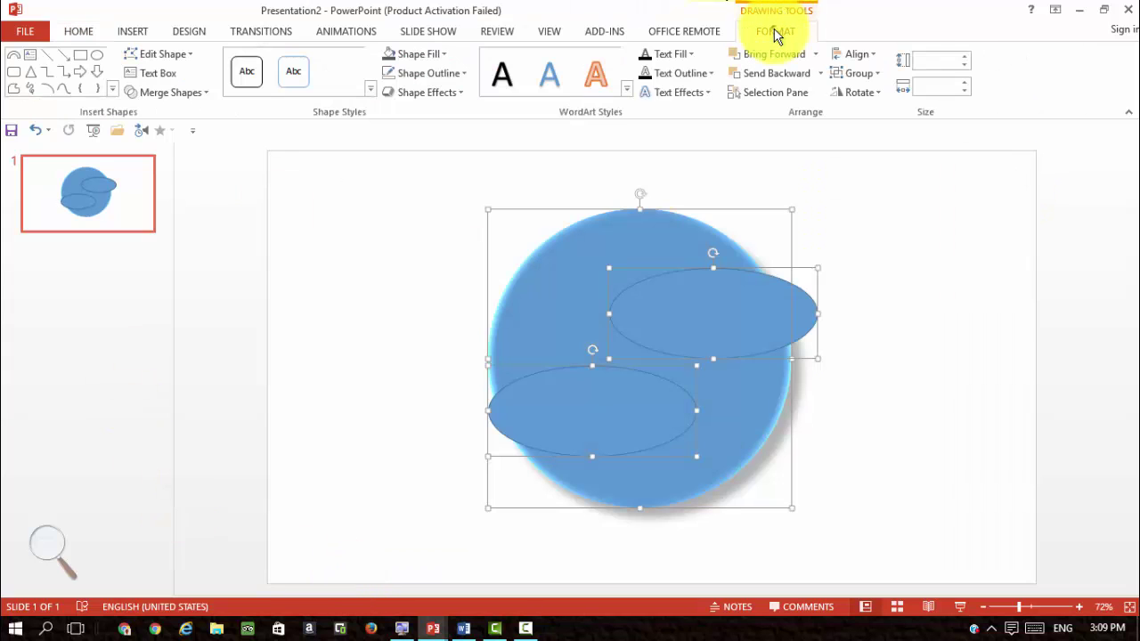
pyautogui.click(174, 92)
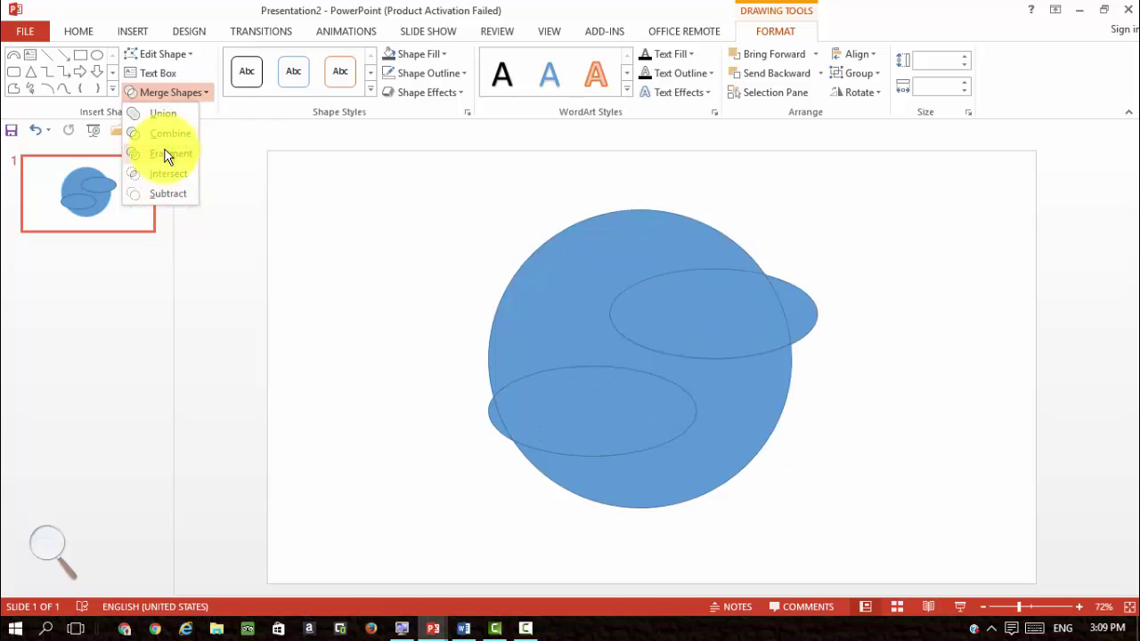
pyautogui.click(164, 195)
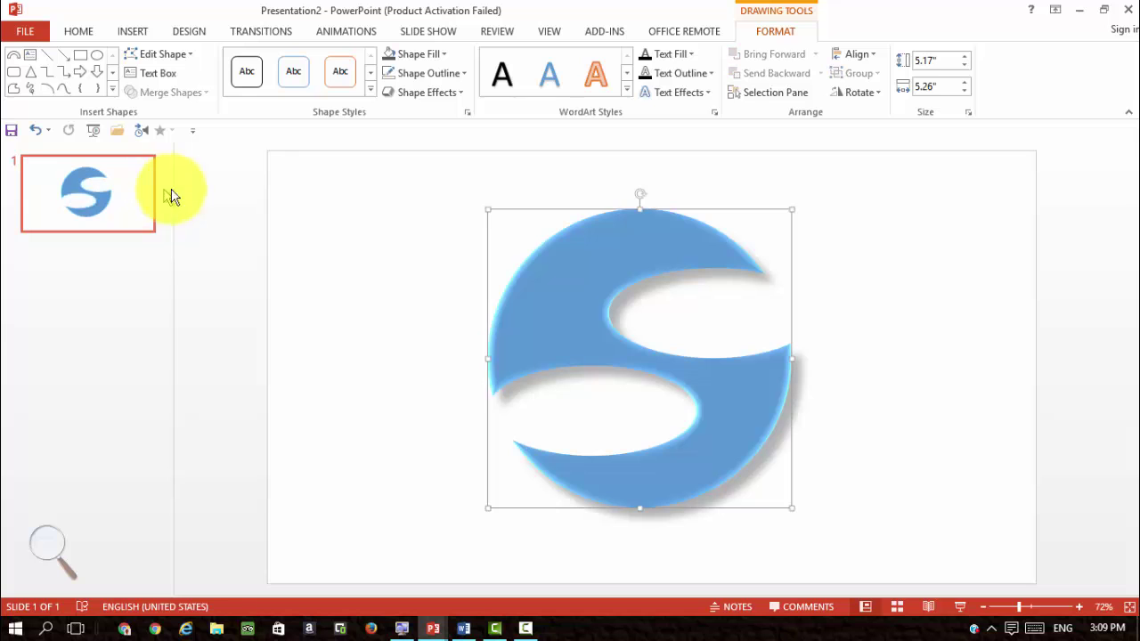
pyautogui.moveTo(529, 315)
pyautogui.mouseDown()
pyautogui.moveTo(461, 306)
pyautogui.moveTo(526, 303)
pyautogui.moveTo(486, 310)
pyautogui.moveTo(516, 321)
pyautogui.moveTo(526, 307)
pyautogui.mouseUp()
# - Try flattening the S shape to a height of 2.91 inches, and undo the resizing
pyautogui.moveTo(595, 218); pyautogui.dragTo(575, 324)
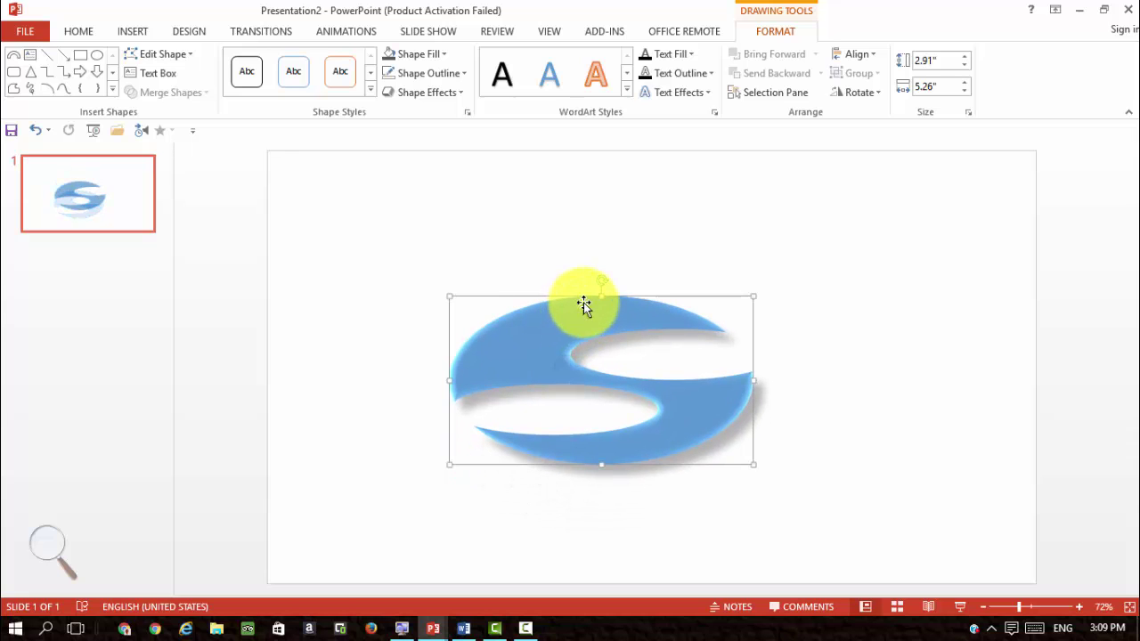
pyautogui.click(40, 131)
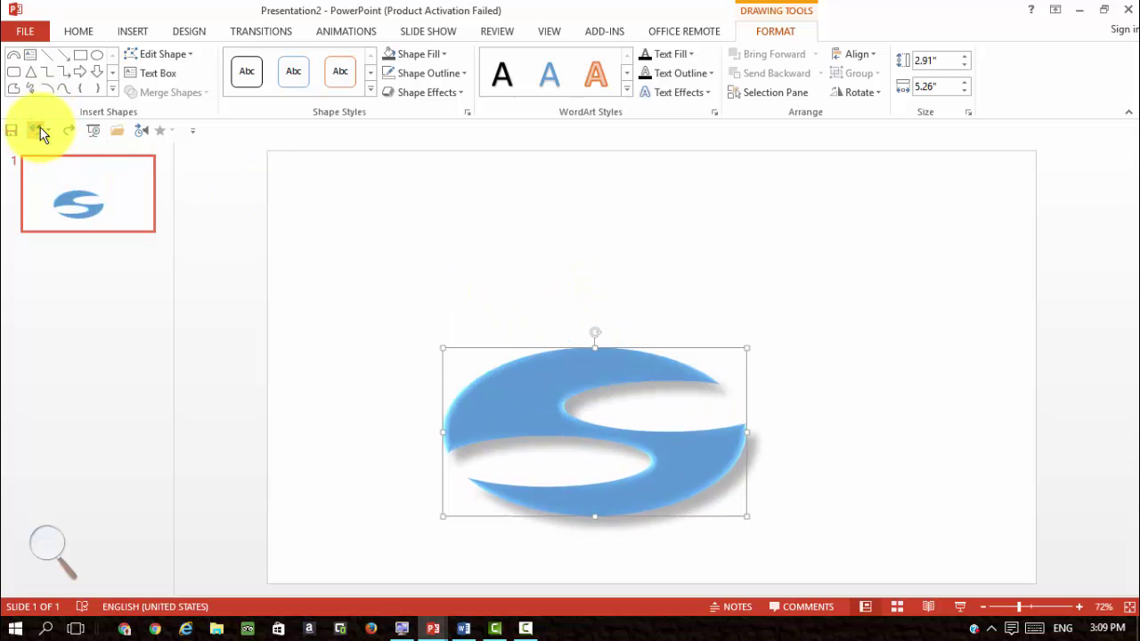
pyautogui.click(40, 129)
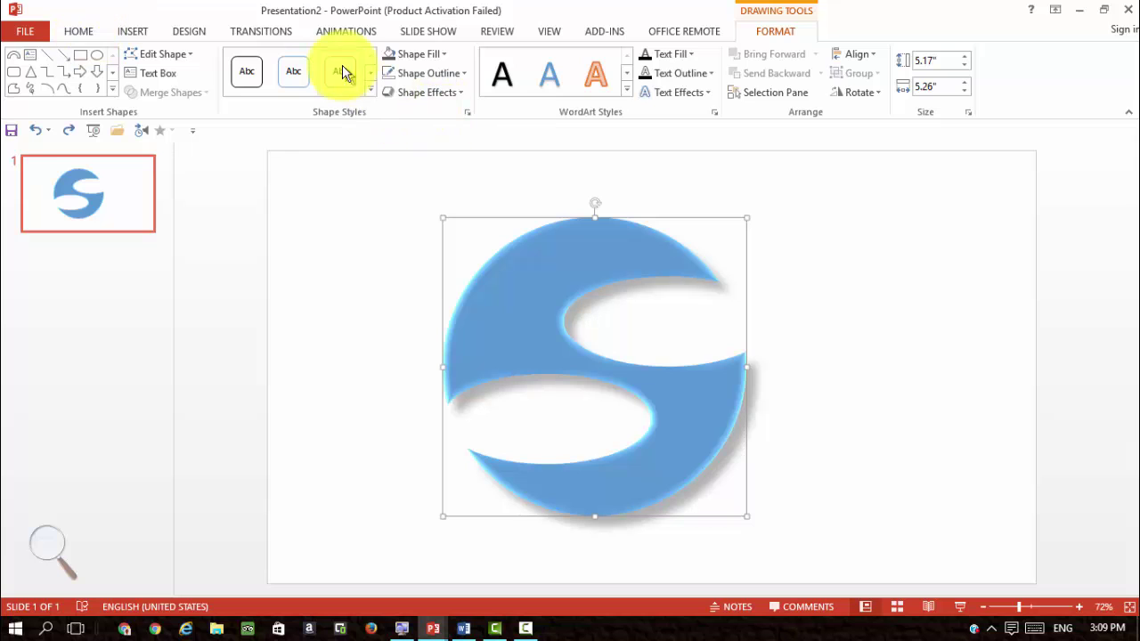
# - Fill the S shape with the darkest gold theme colour and deselect it
pyautogui.click(423, 55)
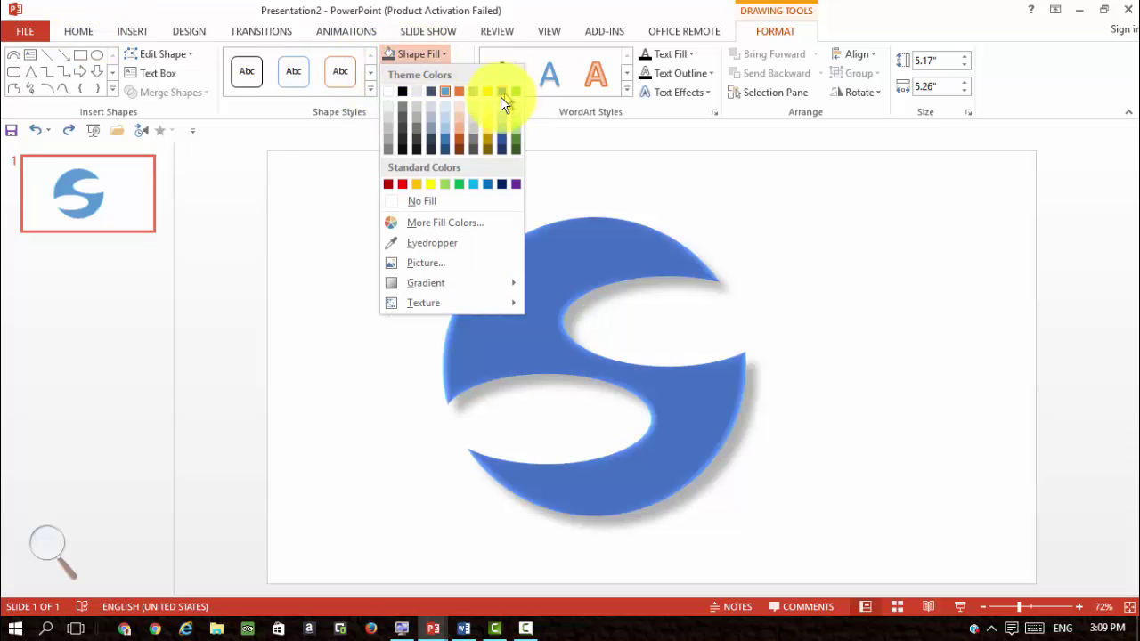
pyautogui.click(492, 157)
pyautogui.click(545, 198)
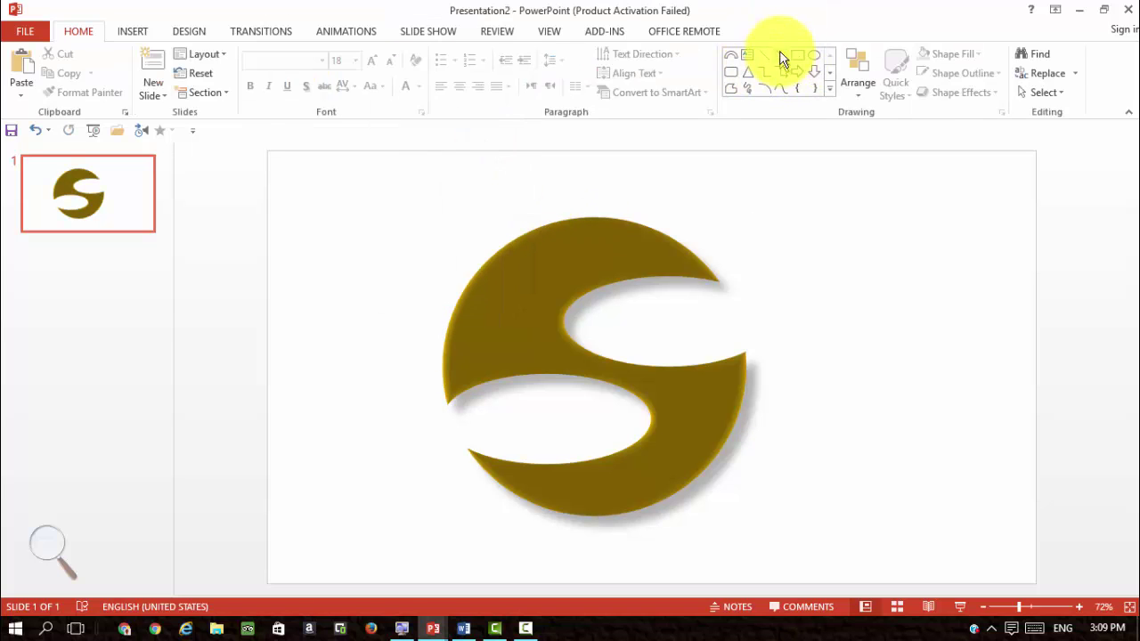
# - Draw an ellipse over the S shape, centre it on the shape, and send it backward behind the S
pyautogui.click(813, 61)
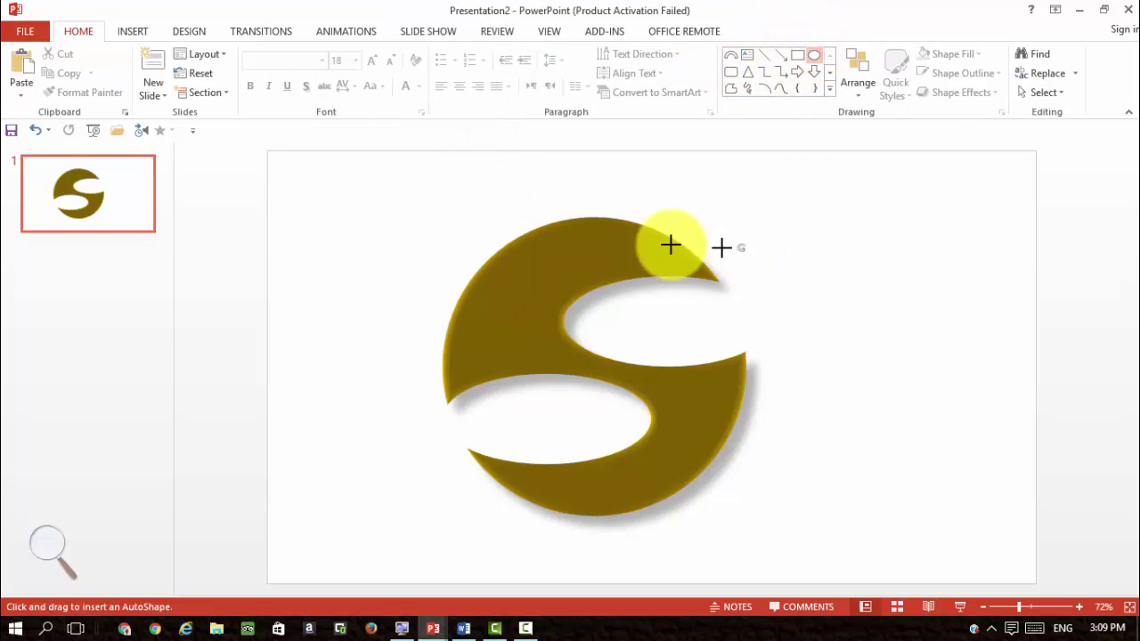
pyautogui.moveTo(746, 250); pyautogui.dragTo(460, 500)
pyautogui.moveTo(615, 410); pyautogui.dragTo(606, 399)
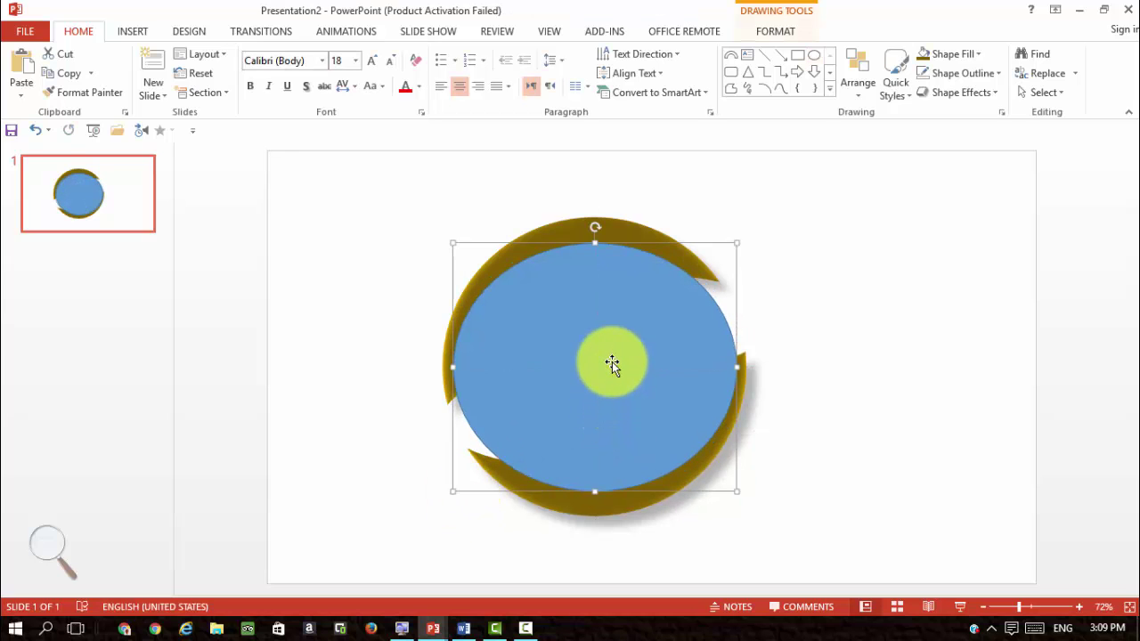
pyautogui.rightClick(606, 308)
pyautogui.moveTo(659, 490)
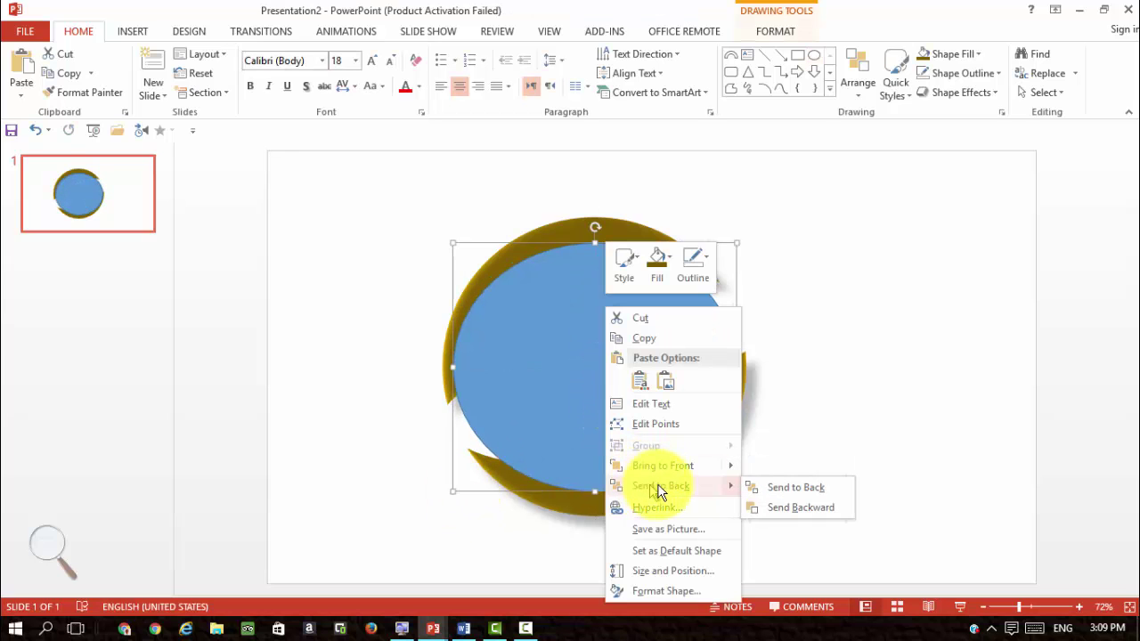
pyautogui.click(774, 506)
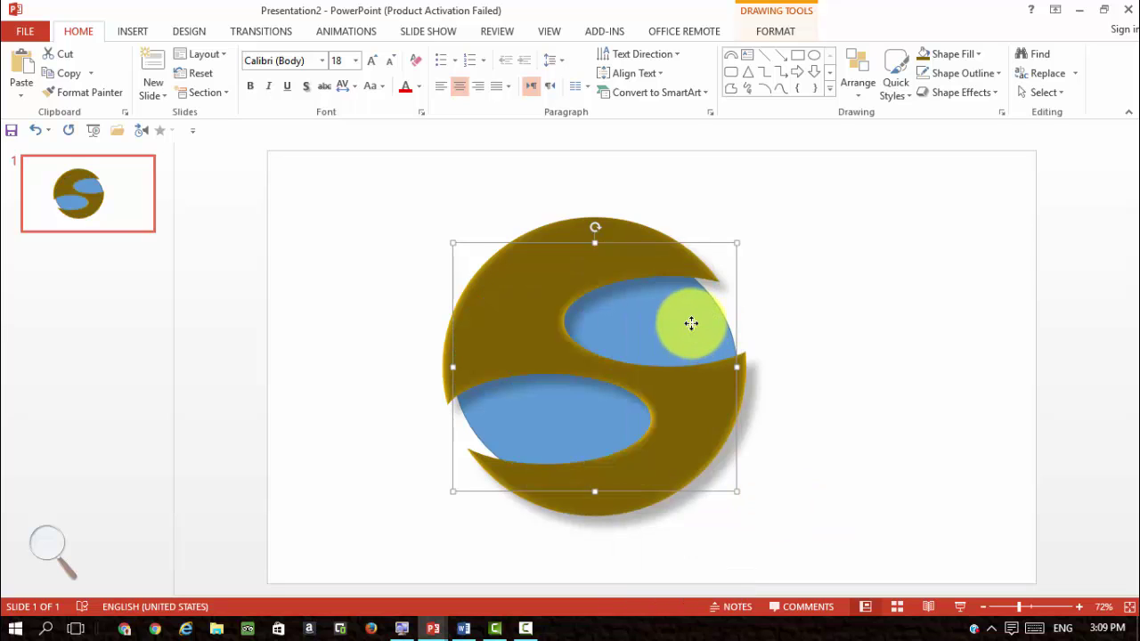
# - Shrink the ellipse slightly around the S shape's centre and fill it with the same dark gold
pyautogui.moveTo(691, 324); pyautogui.dragTo(688, 319)
pyautogui.moveTo(451, 241)
pyautogui.mouseDown()
pyautogui.moveTo(474, 258)
pyautogui.moveTo(467, 250)
pyautogui.mouseUp()
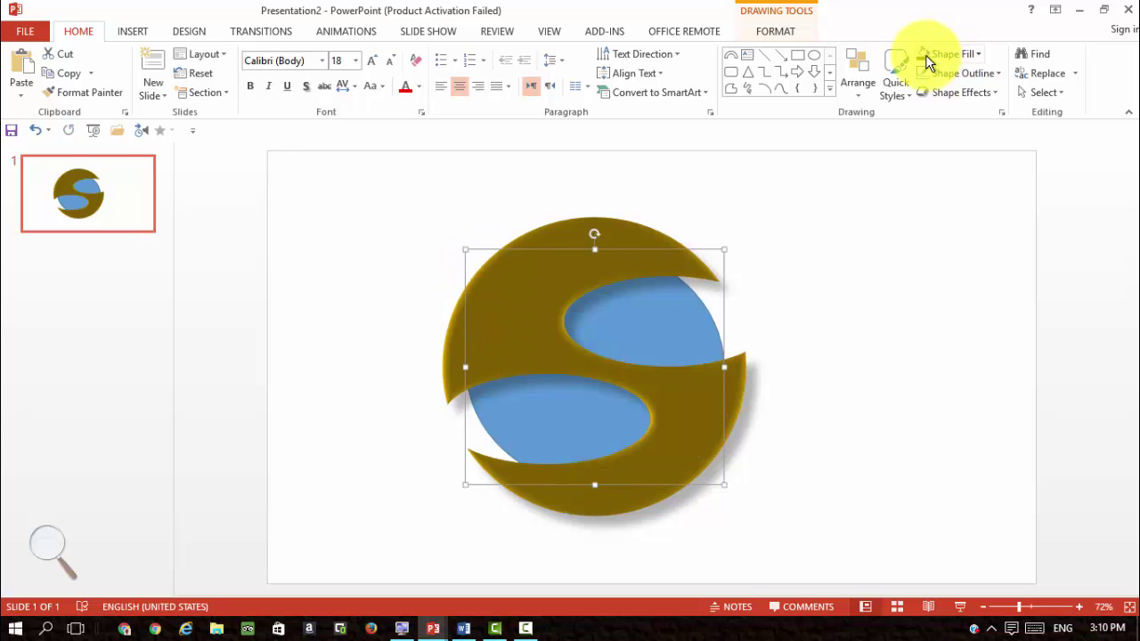
pyautogui.click(925, 54)
pyautogui.click(561, 304)
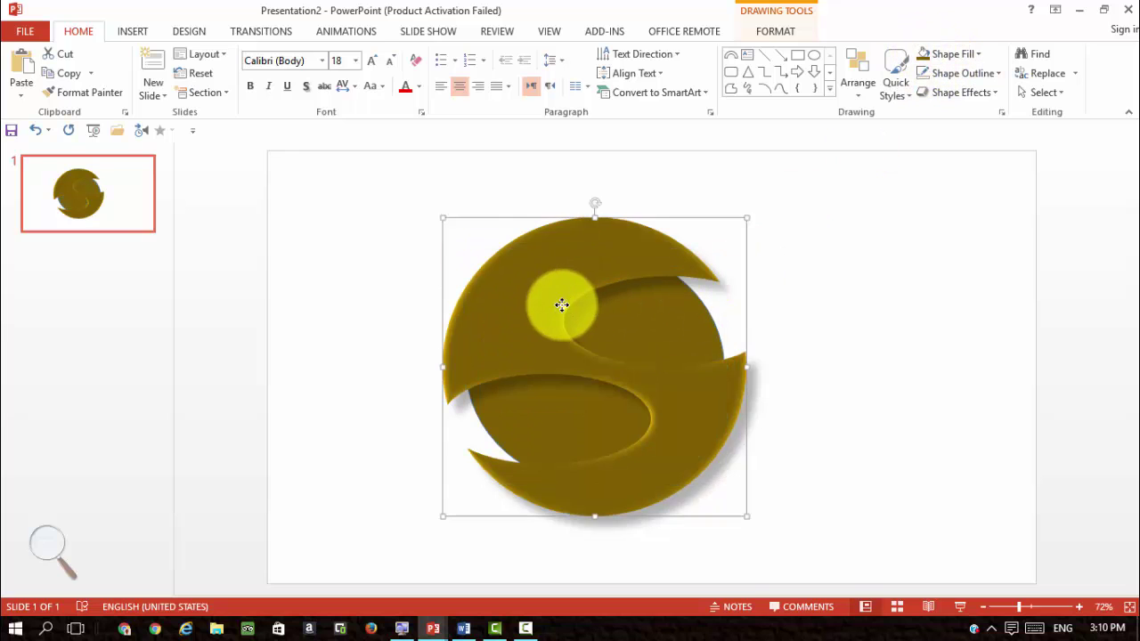
pyautogui.click(651, 311)
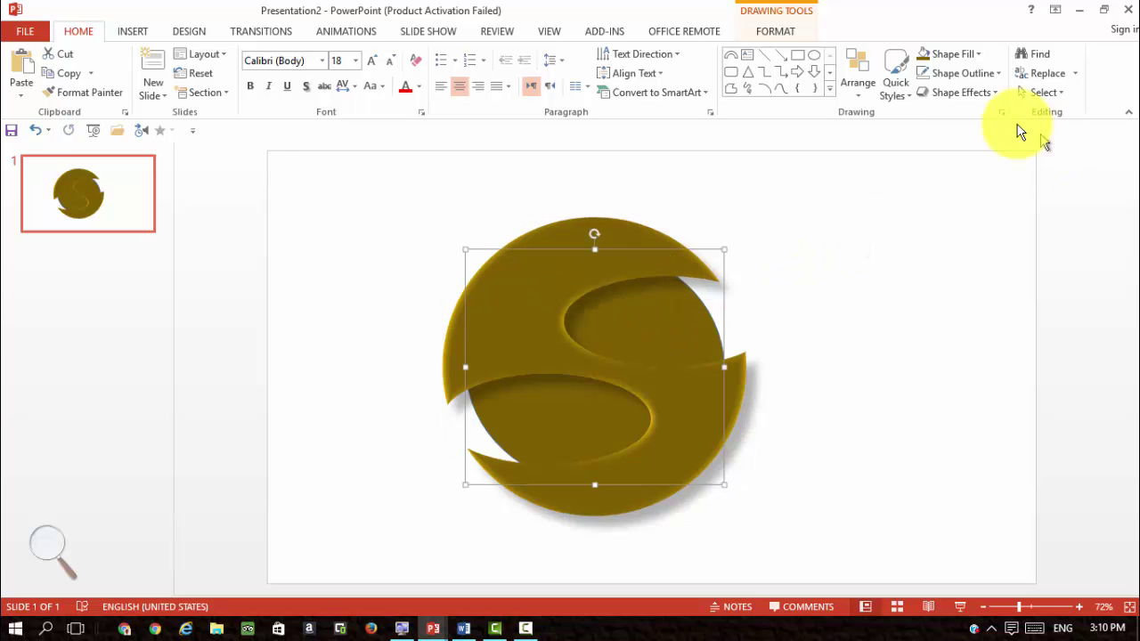
# - Apply the fourth preset shape effect to the ellipse behind the S
pyautogui.click(957, 95)
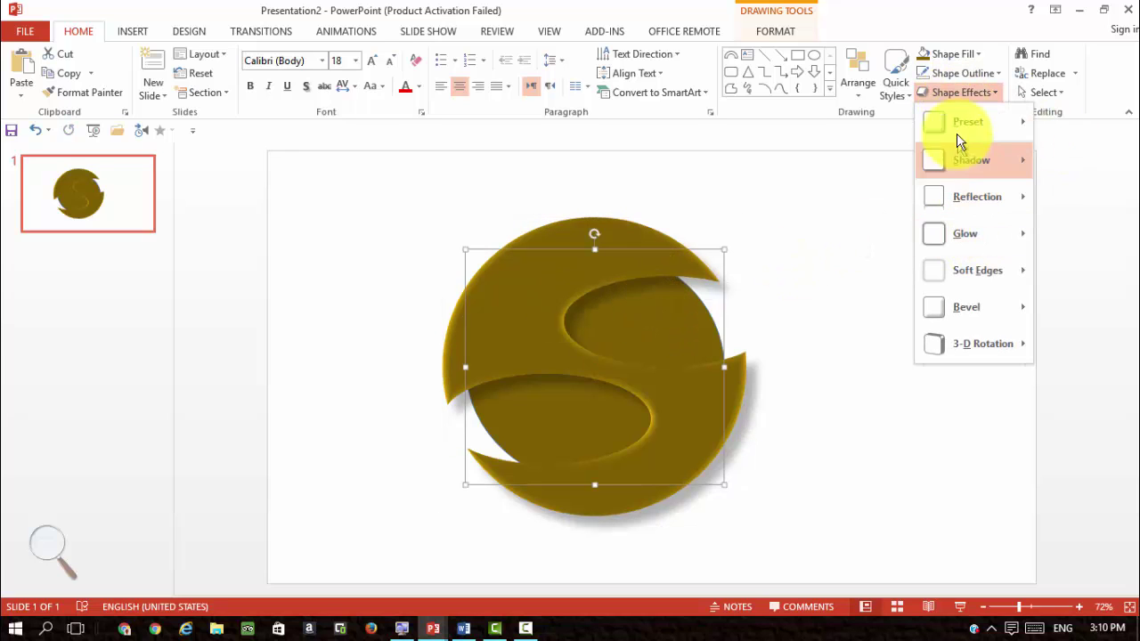
pyautogui.moveTo(962, 122)
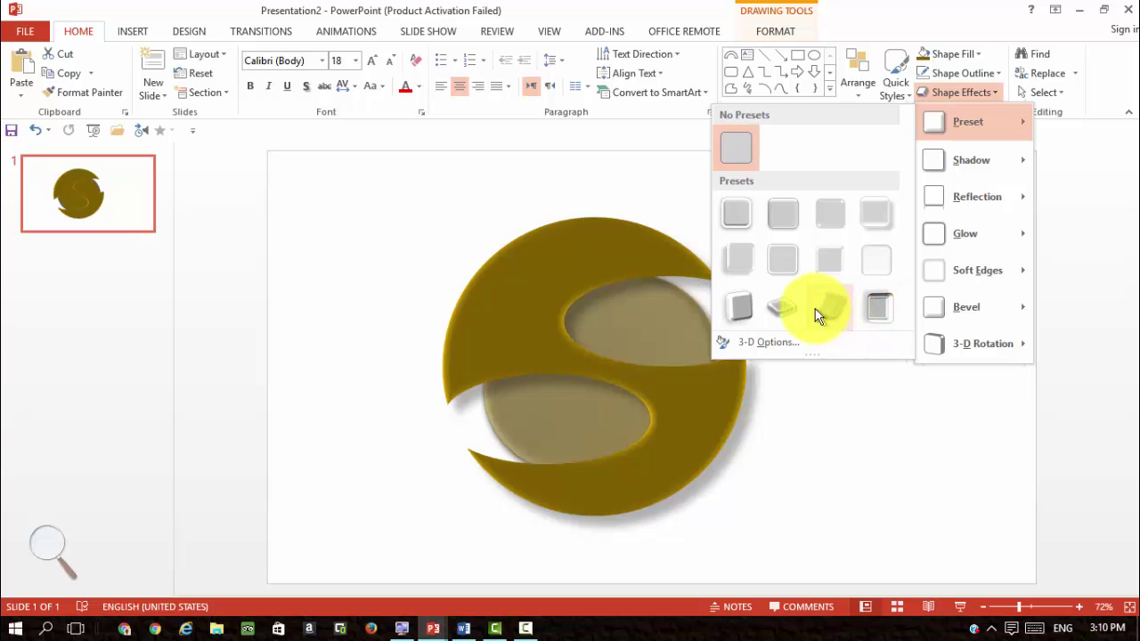
pyautogui.click(859, 207)
# - Set the ellipse's 3-D lighting angle to 359.9° and its material to Metal, then close the shape formatting options
pyautogui.click(946, 93)
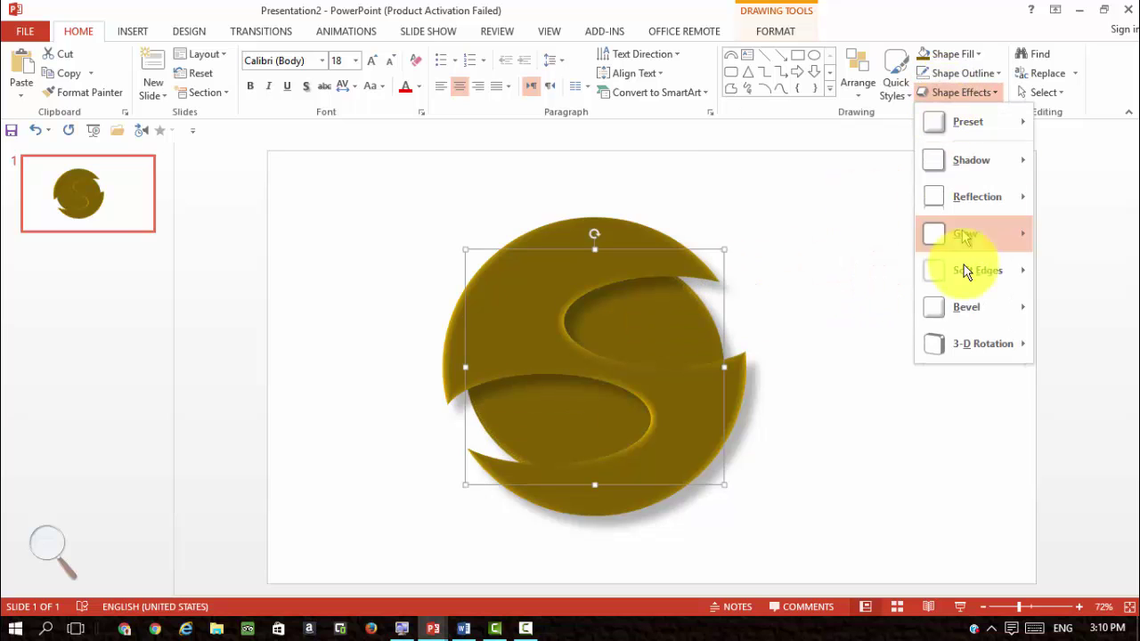
pyautogui.moveTo(962, 340)
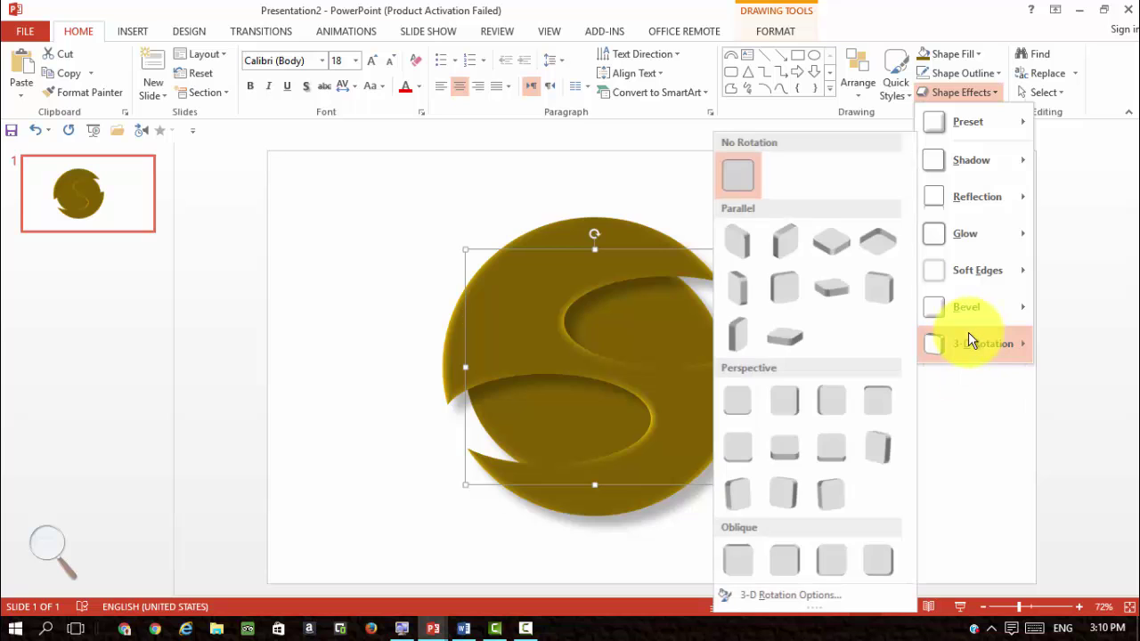
pyautogui.click(804, 604)
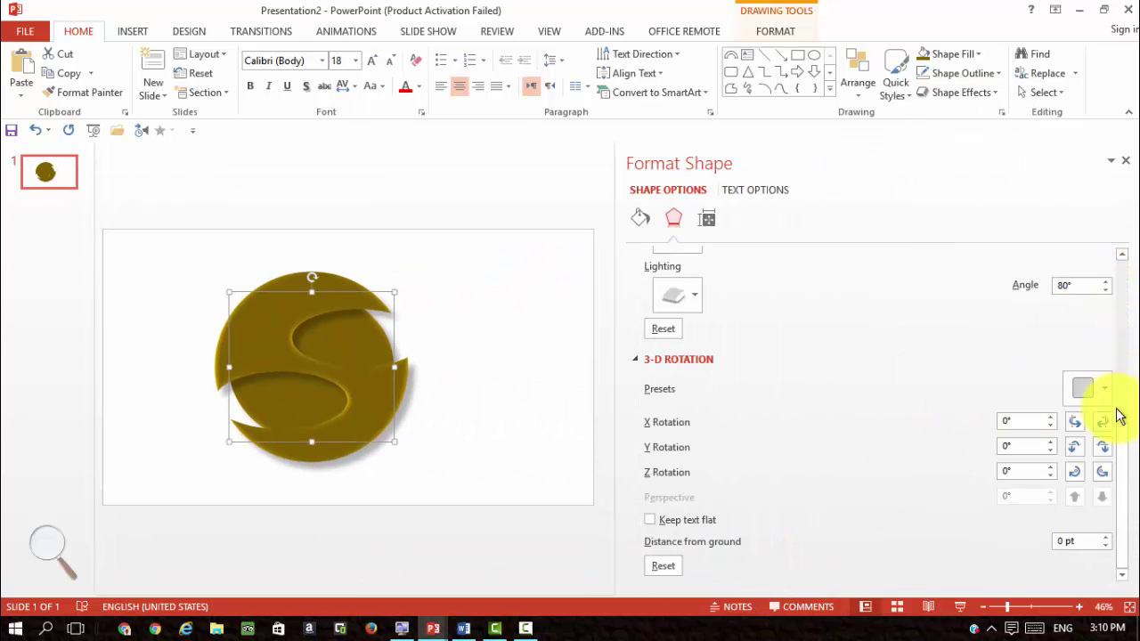
pyautogui.moveTo(1120, 447)
pyautogui.mouseDown()
pyautogui.moveTo(1120, 415)
pyautogui.moveTo(1119, 428)
pyautogui.mouseUp()
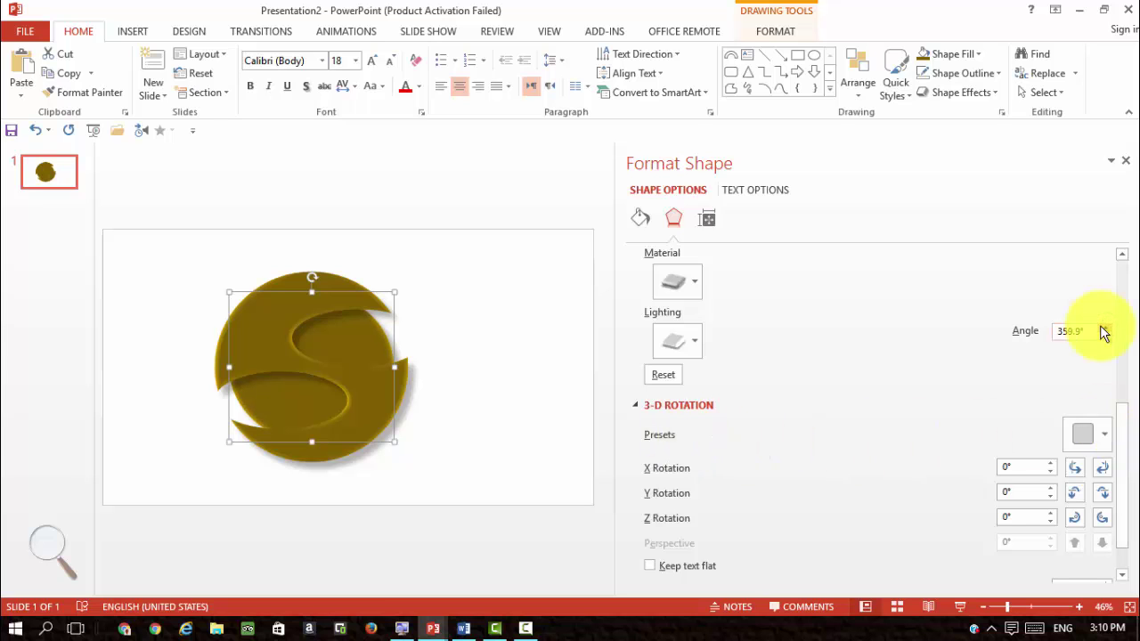
pyautogui.click(693, 282)
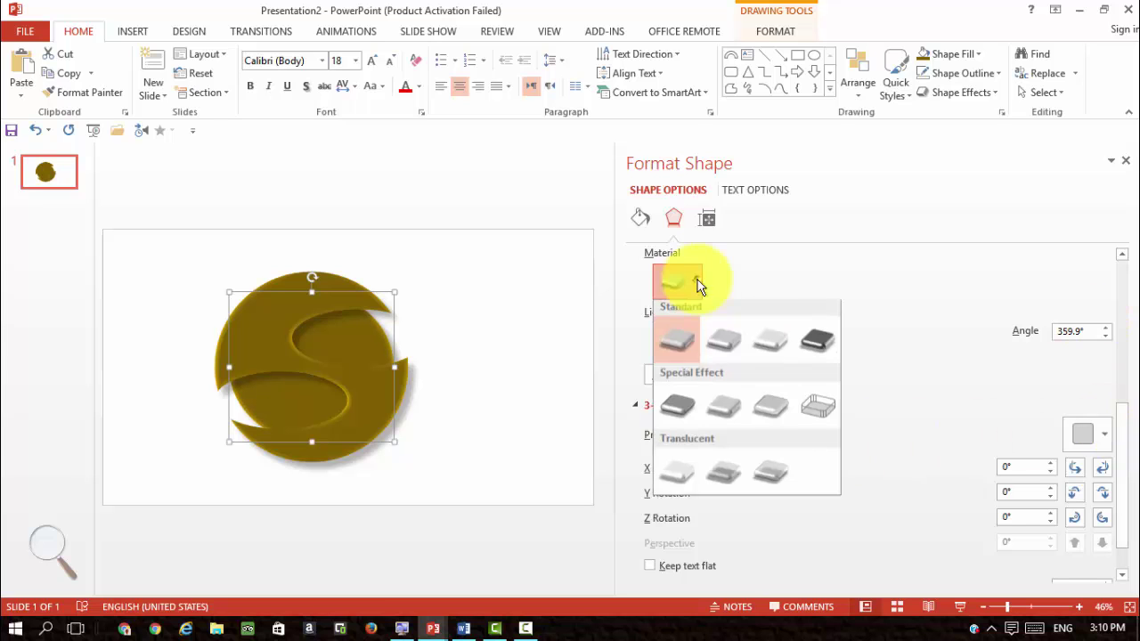
pyautogui.click(819, 343)
pyautogui.scroll(-1, 1124, 505)
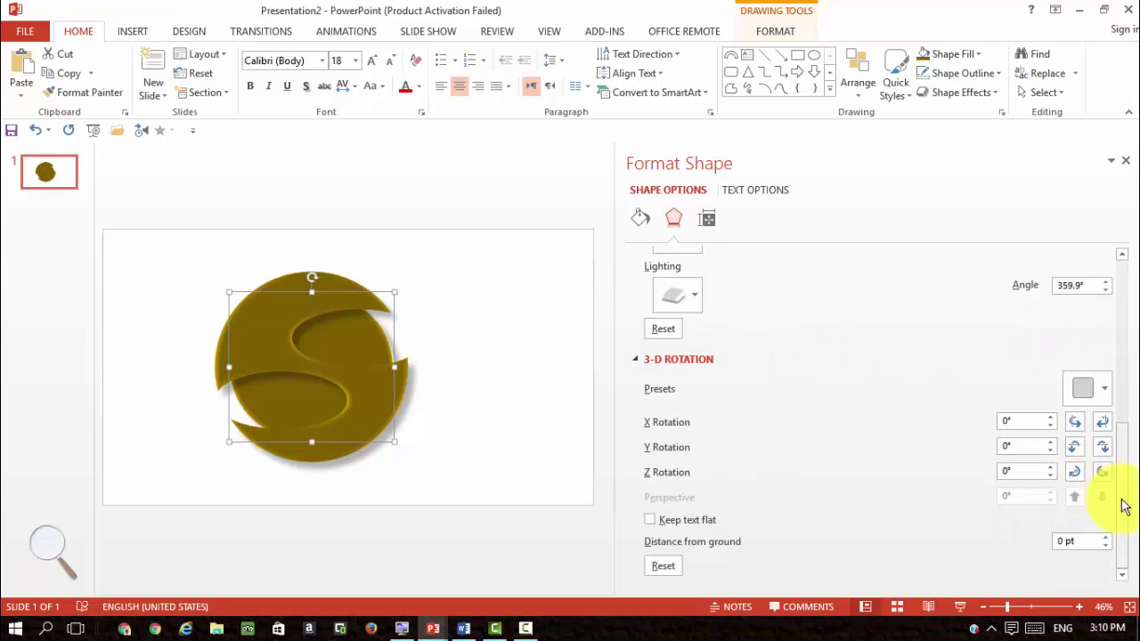
pyautogui.moveTo(1123, 505); pyautogui.dragTo(1113, 356)
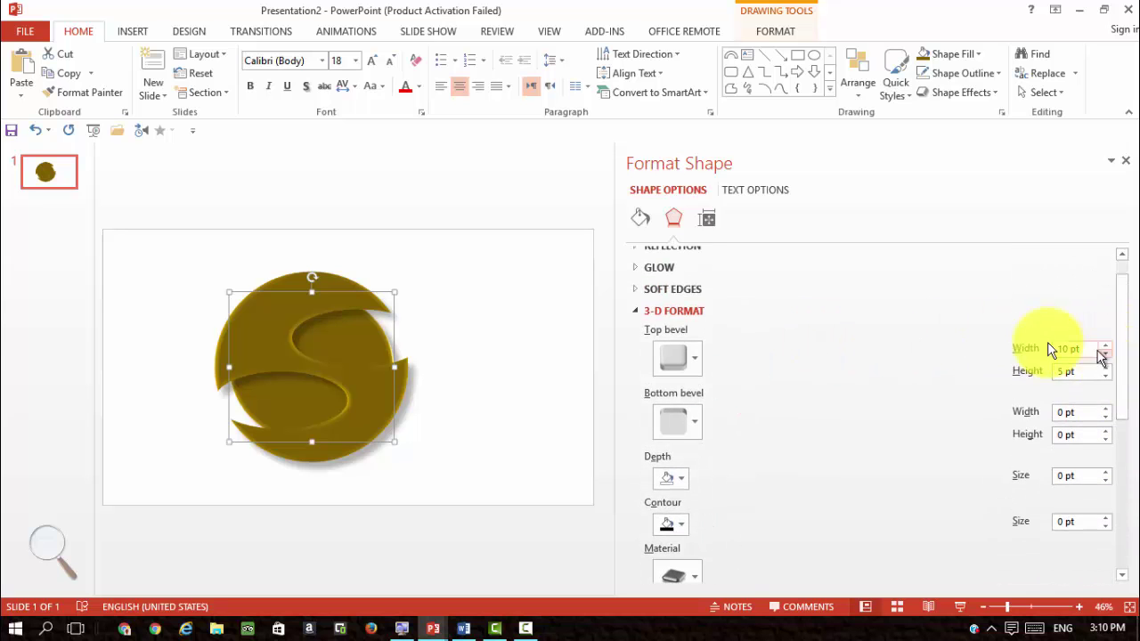
pyautogui.scroll(-3, 1101, 356)
pyautogui.click(1102, 494)
pyautogui.click(825, 415)
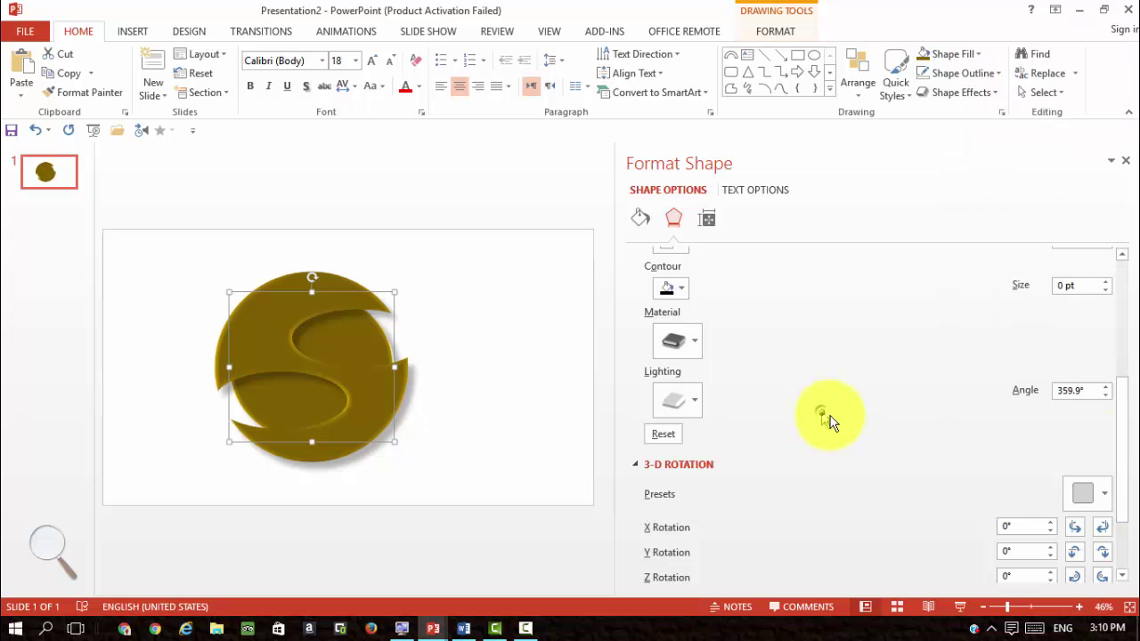
pyautogui.scroll(-3, 1114, 504)
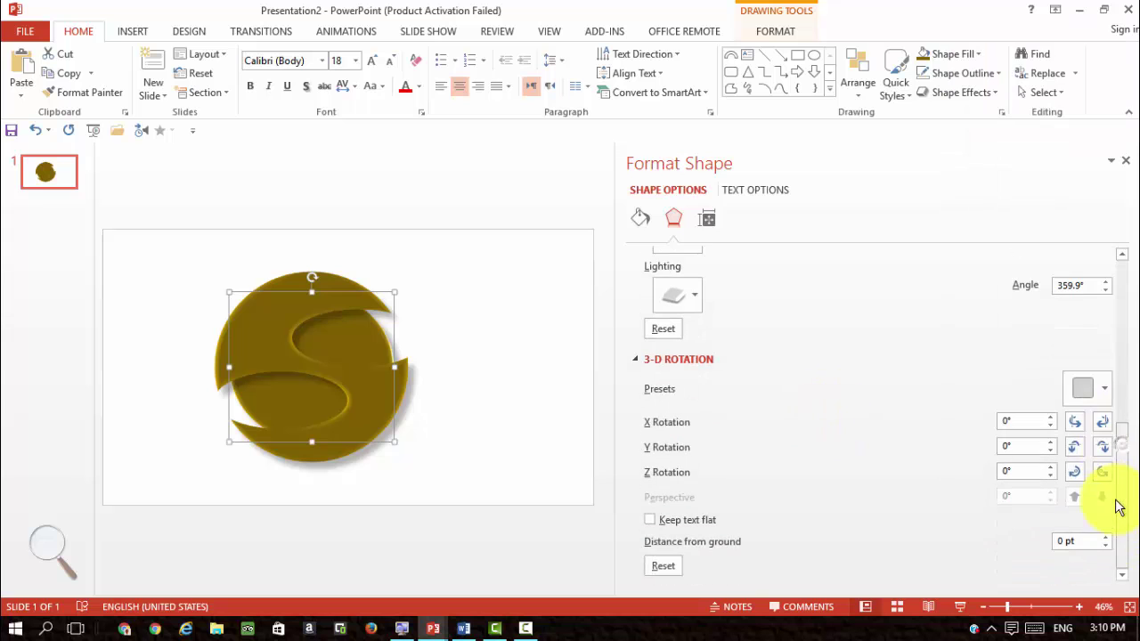
pyautogui.click(1126, 163)
# - Fill both the S shape and the ellipse behind it with the standard Blue colour
pyautogui.click(953, 54)
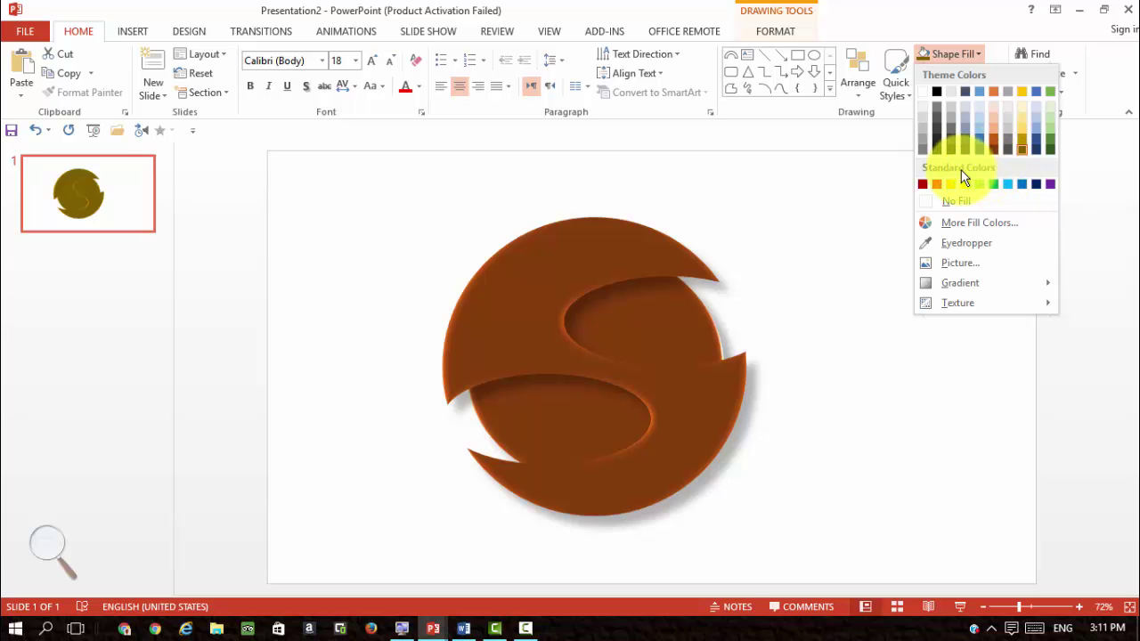
pyautogui.click(1022, 184)
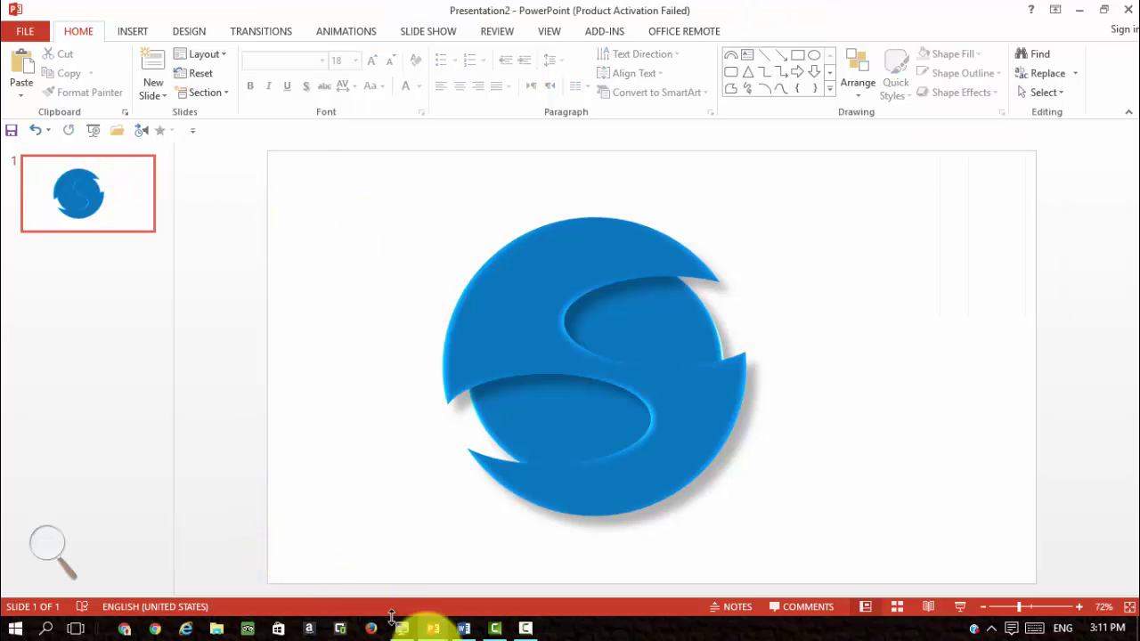
# - Switch to the "logo deign" presentation and insert a blank slide after slide 4
pyautogui.moveTo(432, 631)
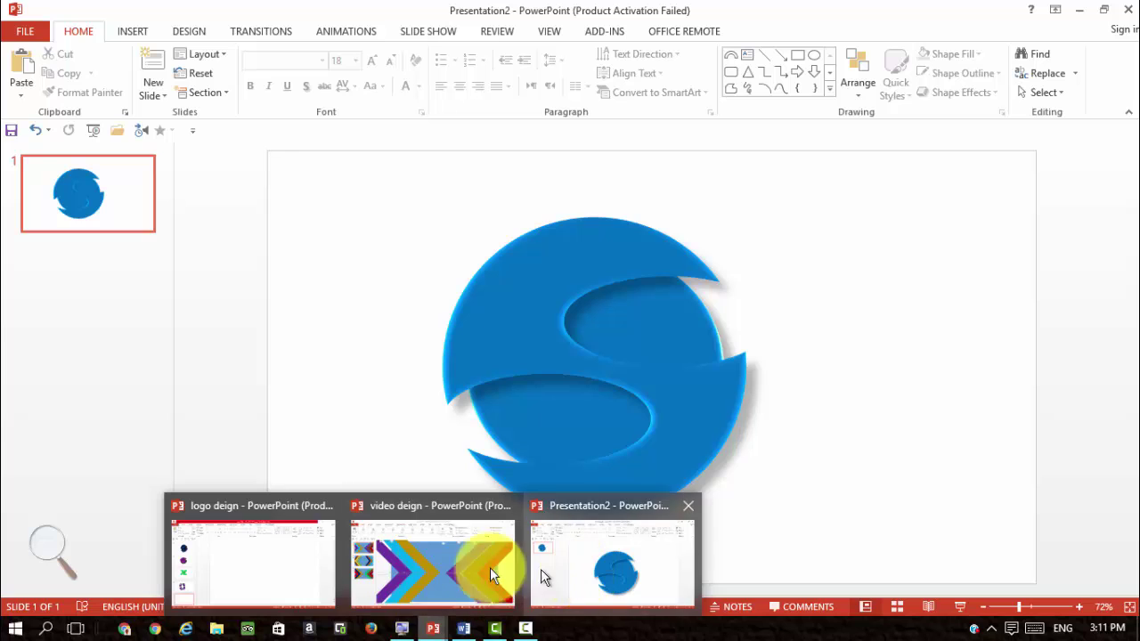
pyautogui.click(271, 574)
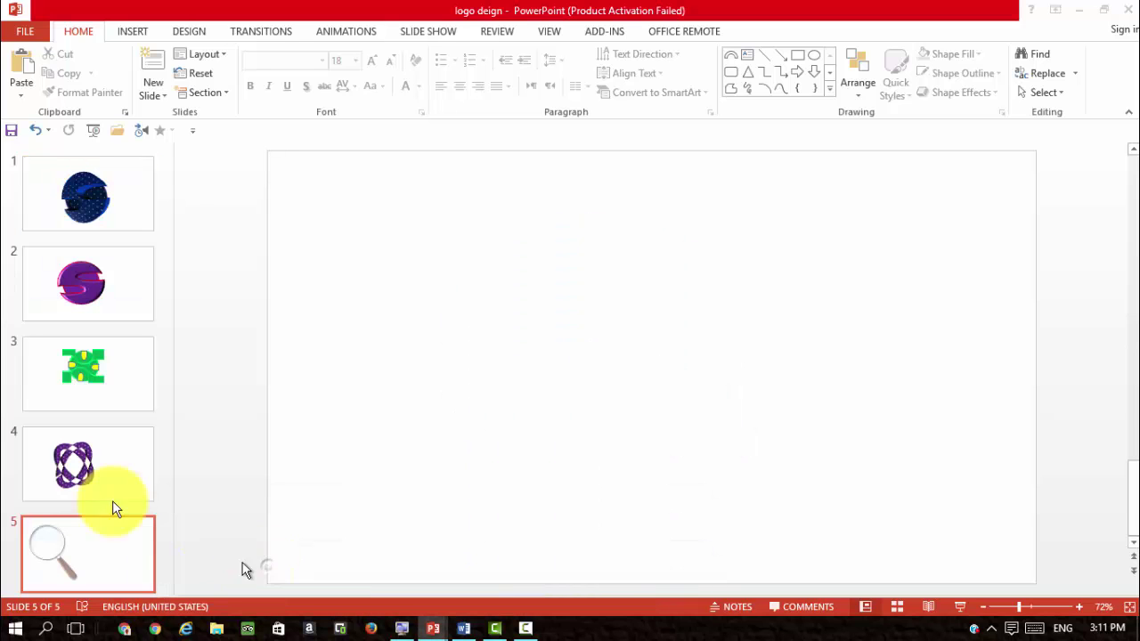
pyautogui.click(49, 460)
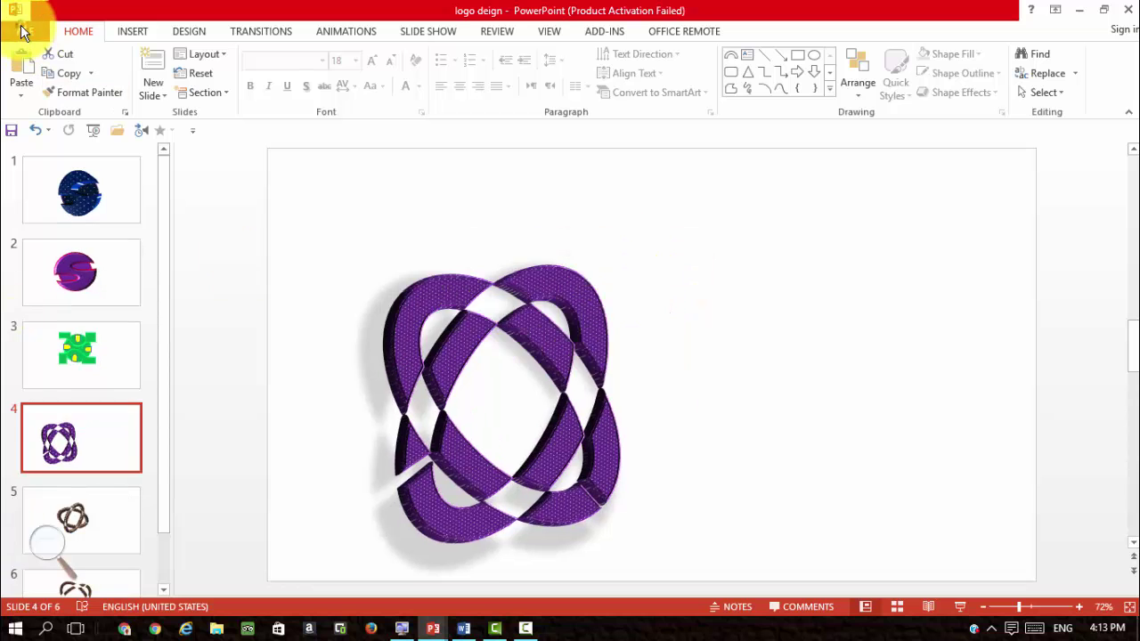
pyautogui.click(21, 25)
pyautogui.click(29, 27)
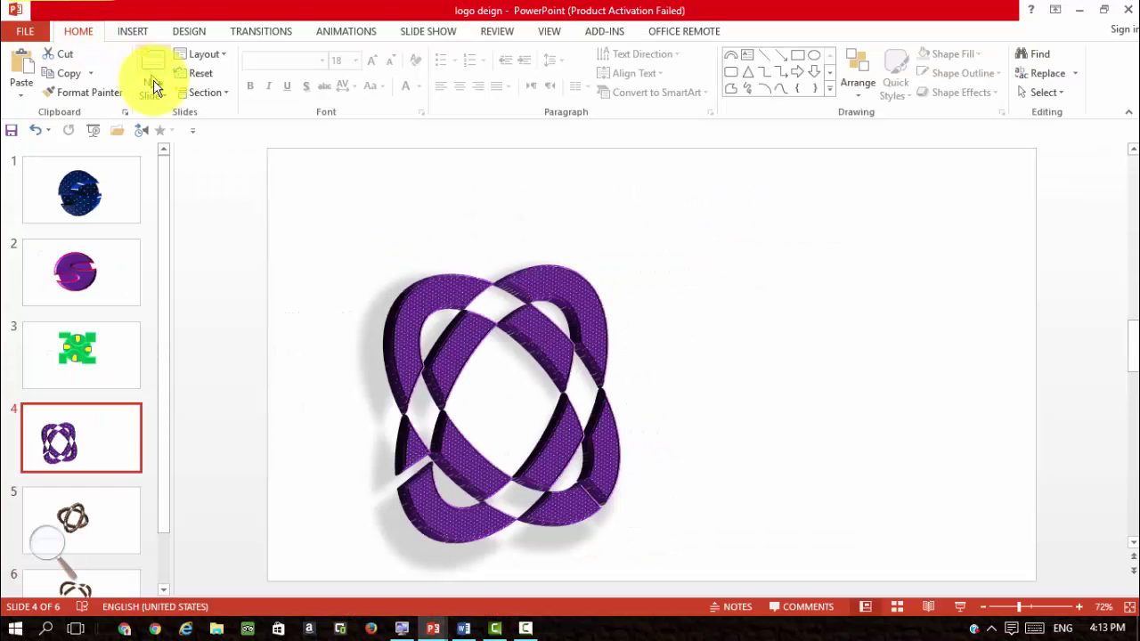
pyautogui.click(162, 98)
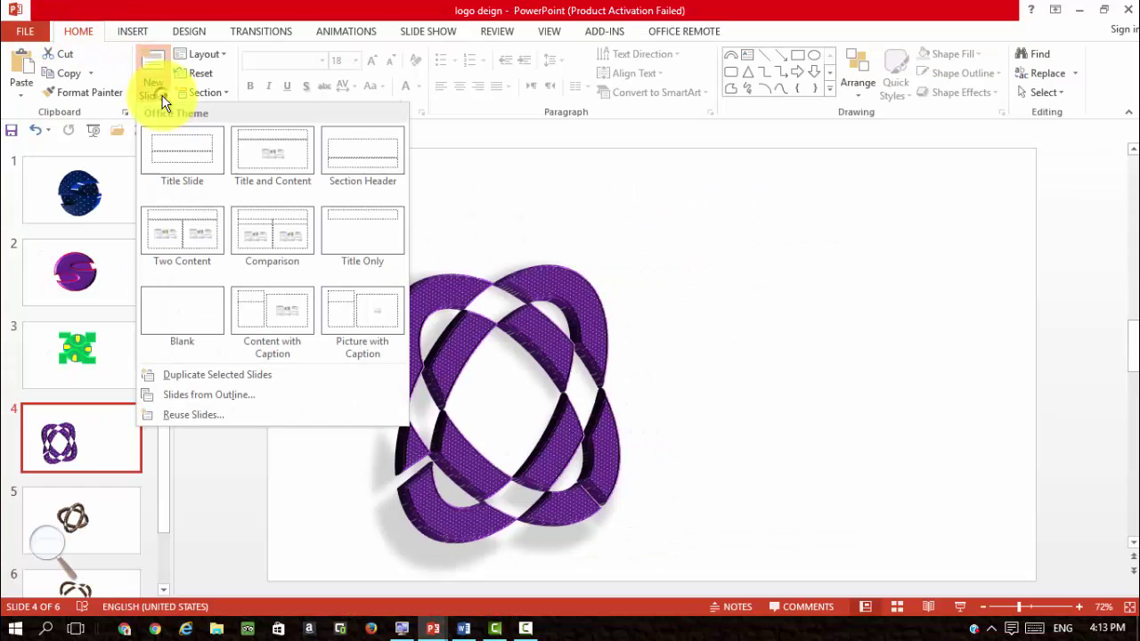
pyautogui.click(178, 303)
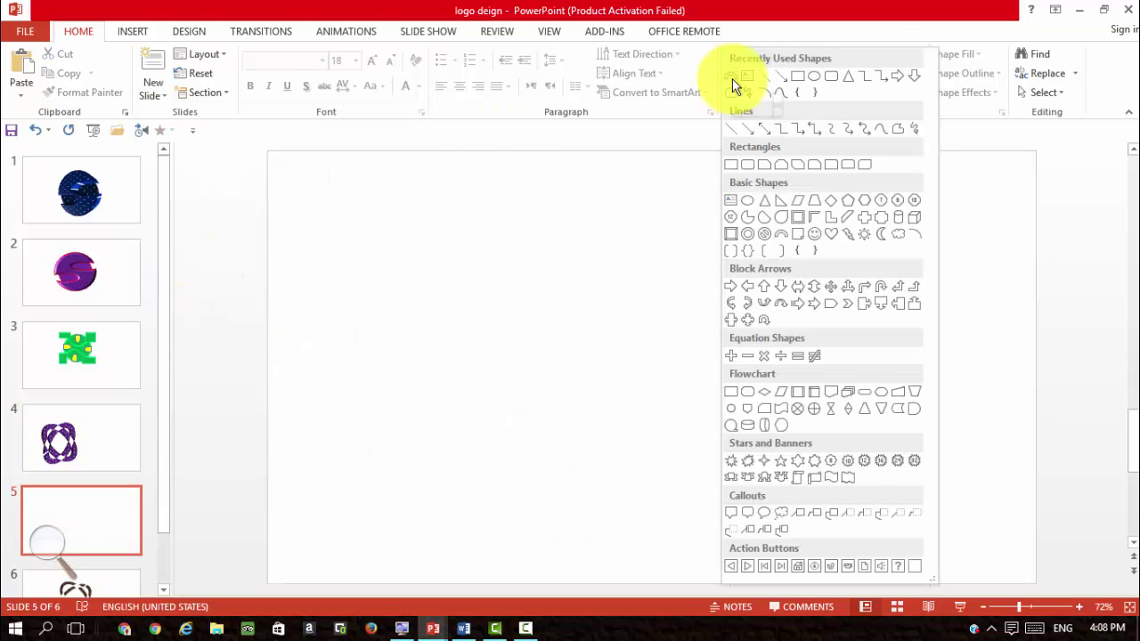
# - Draw a block arc near the slide's upper middle, tilt it clockwise, and extend its end into a nearly closed oval ring
pyautogui.click(732, 80)
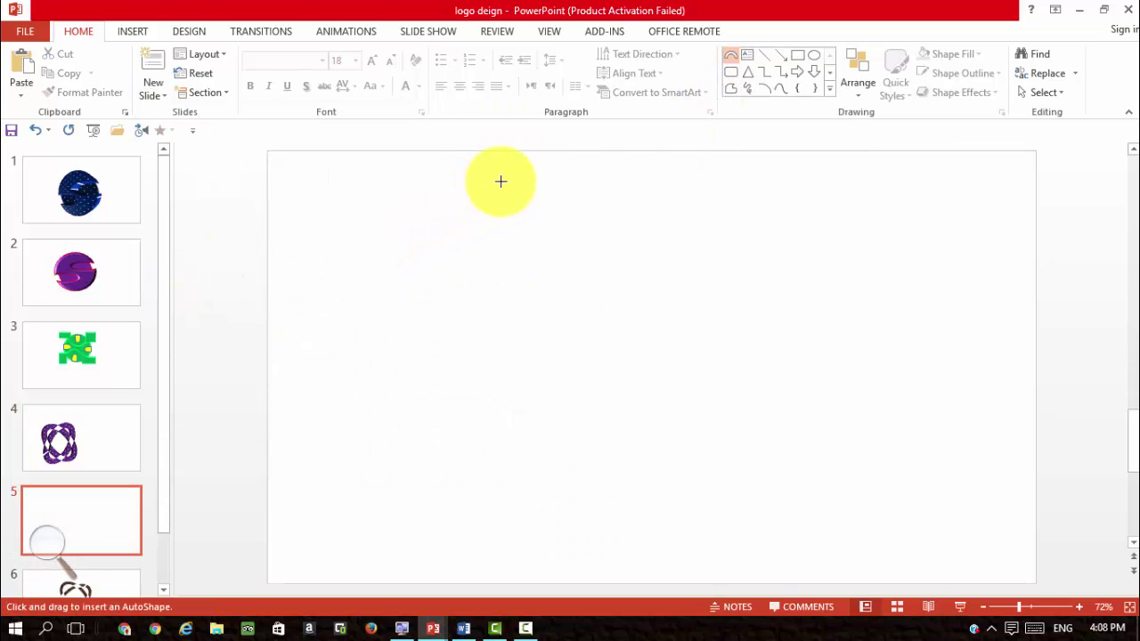
pyautogui.moveTo(500, 182)
pyautogui.mouseDown()
pyautogui.moveTo(572, 211)
pyautogui.moveTo(632, 343)
pyautogui.moveTo(683, 265)
pyautogui.moveTo(688, 300)
pyautogui.mouseUp()
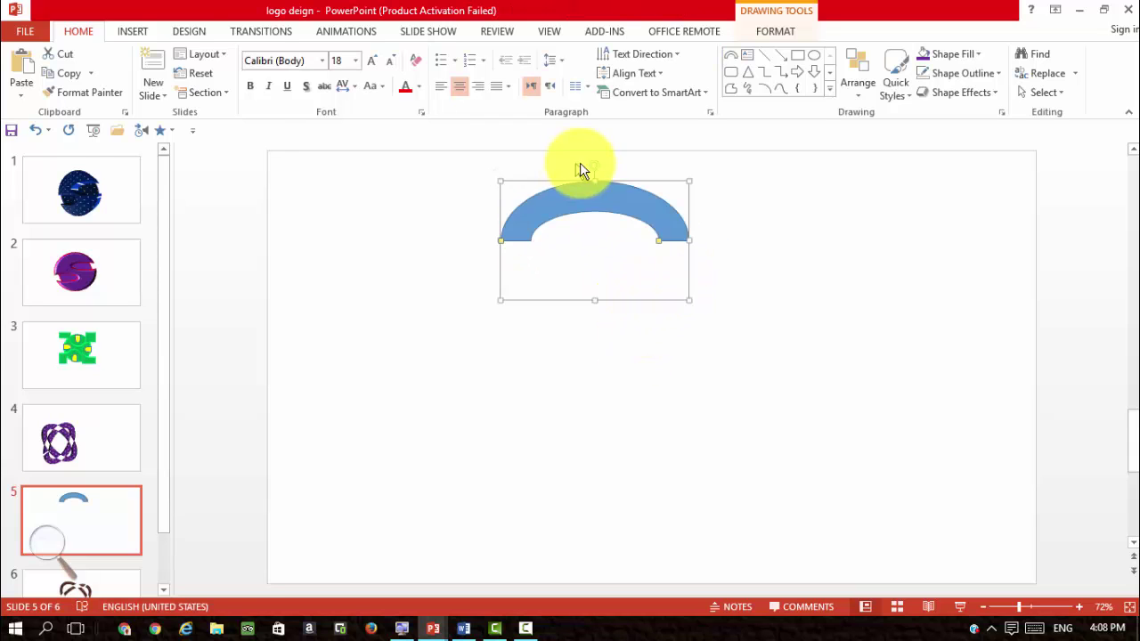
pyautogui.moveTo(580, 170); pyautogui.dragTo(640, 260)
pyautogui.moveTo(528, 259); pyautogui.dragTo(512, 382)
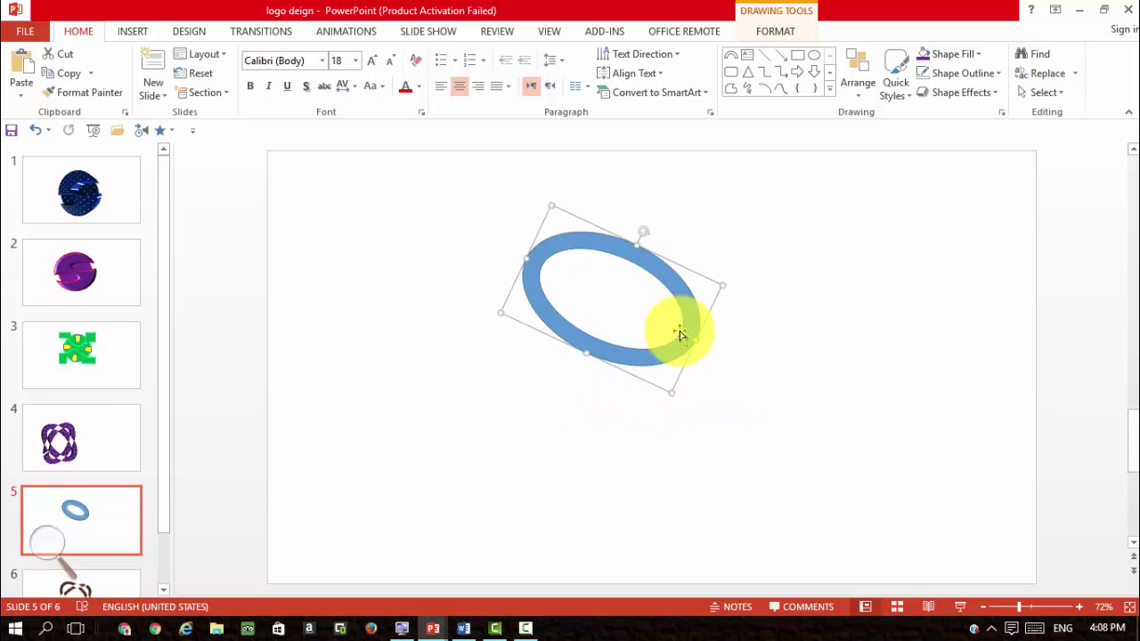
# - Duplicate the oval ring, rotate the copy to cross the original, enlarge both, and adjust the copy's position
pyautogui.hotkey('ctrl', 'c')
pyautogui.hotkey('ctrl', 'v')
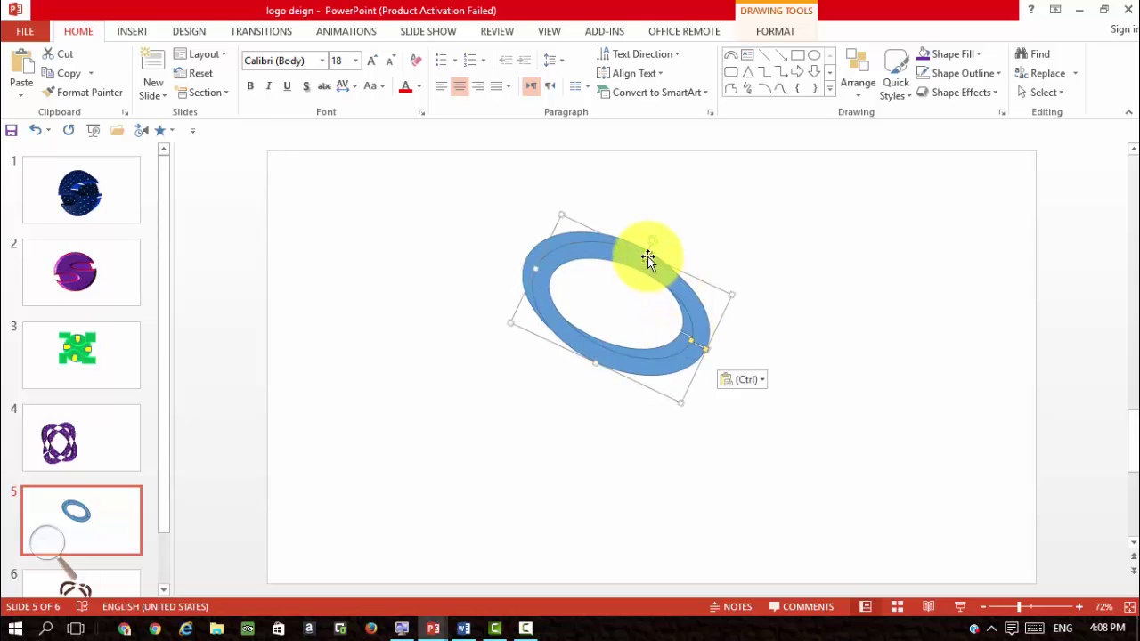
pyautogui.moveTo(651, 240); pyautogui.dragTo(647, 307)
pyautogui.click(580, 249)
pyautogui.moveTo(988, 177); pyautogui.dragTo(294, 505)
pyautogui.moveTo(683, 216); pyautogui.dragTo(725, 198)
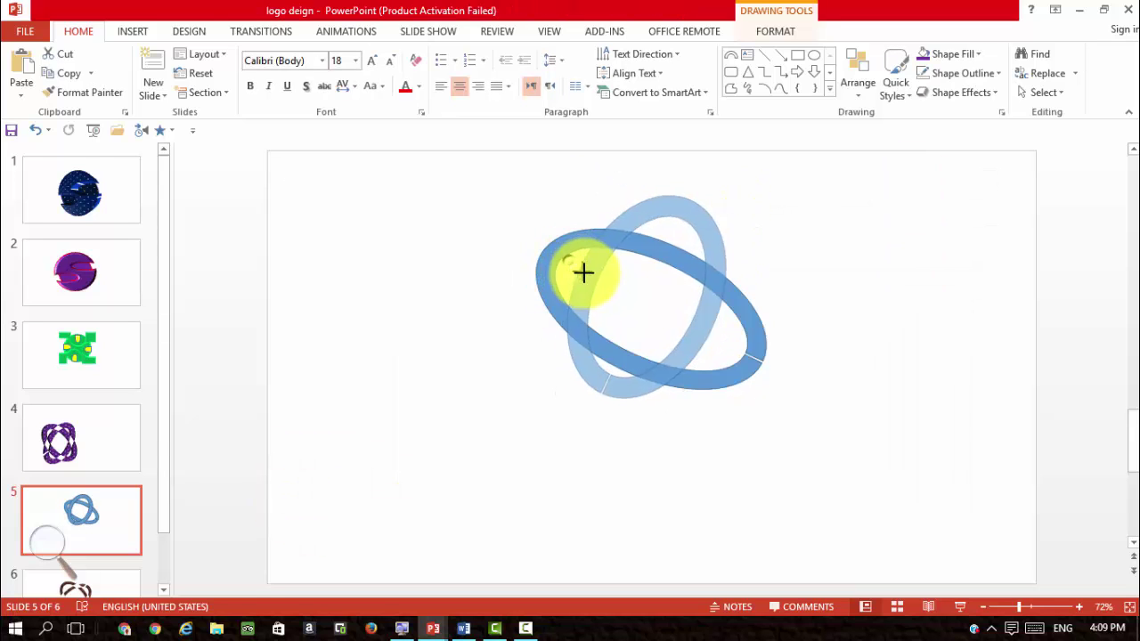
pyautogui.click(585, 270)
# - Select both oval rings and change their fill to a gradient fill
pyautogui.keyDown('shift'); pyautogui.click(686, 312); pyautogui.keyUp('shift')
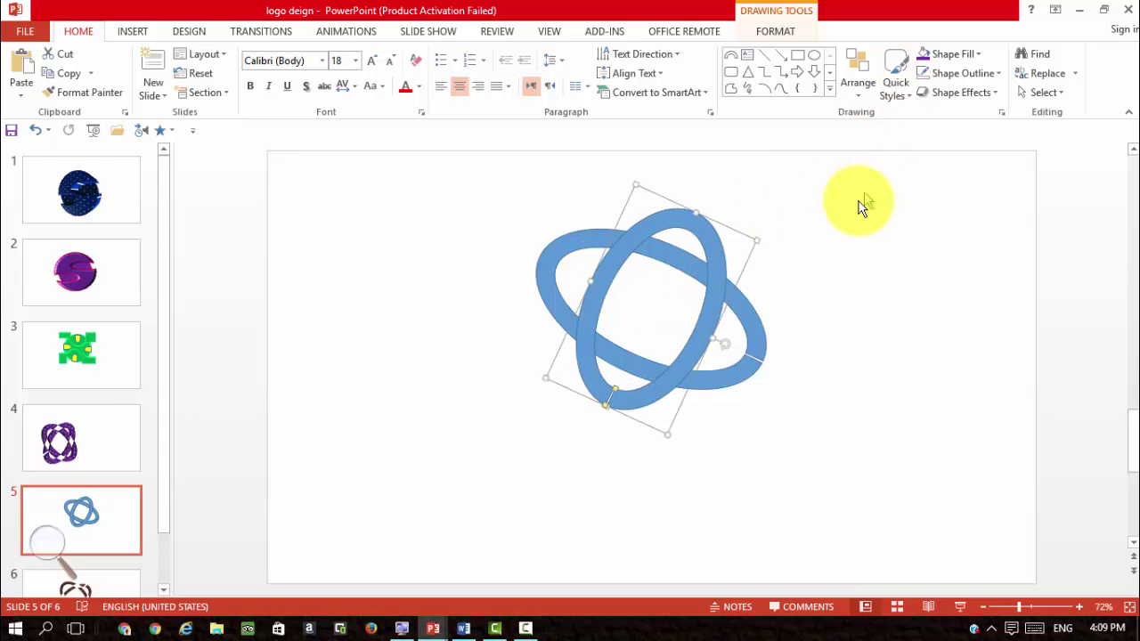
pyautogui.click(956, 93)
pyautogui.moveTo(959, 346)
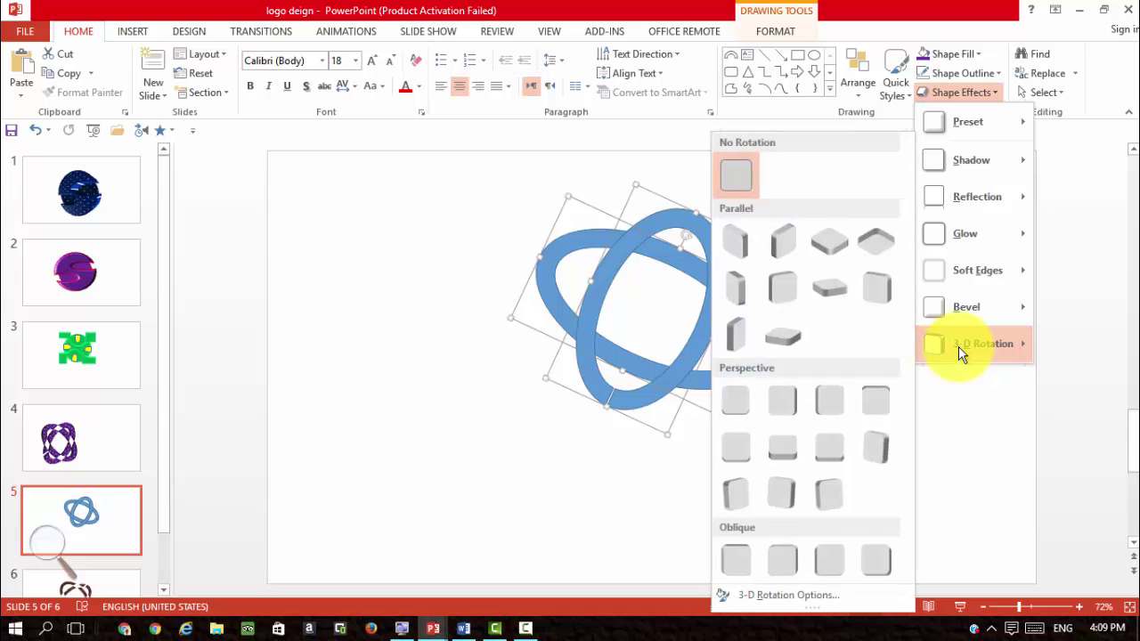
pyautogui.click(745, 596)
pyautogui.click(640, 218)
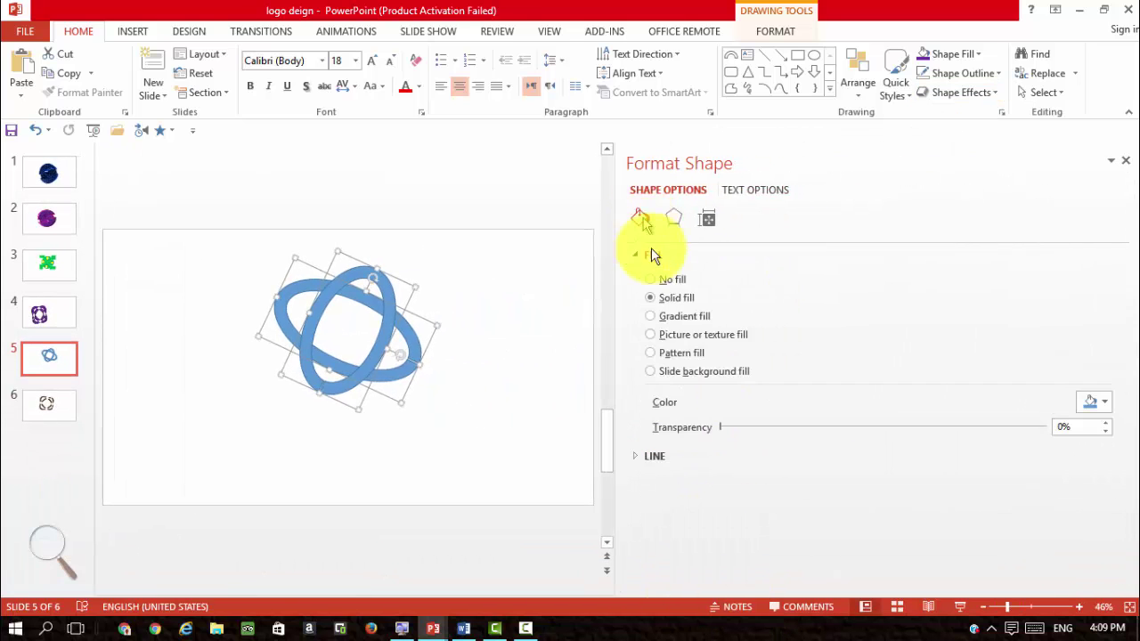
pyautogui.click(650, 316)
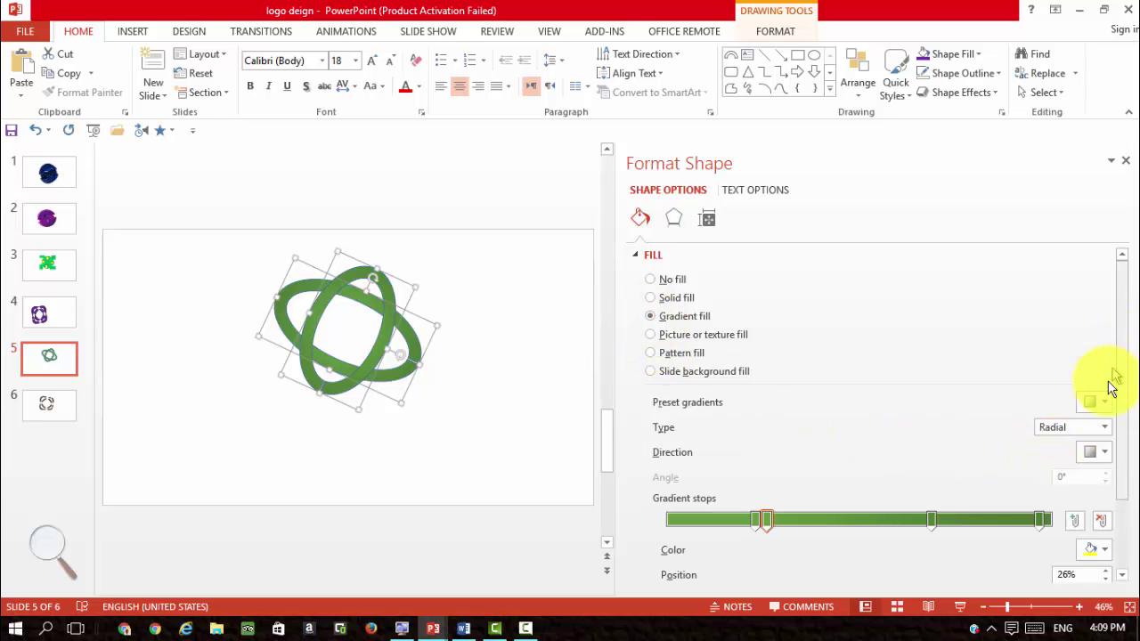
# - Apply a blue radial preset gradient to both oval rings and change the gradient direction to start from a corner
pyautogui.click(1097, 402)
pyautogui.click(929, 545)
pyautogui.moveTo(1124, 364); pyautogui.dragTo(1125, 407)
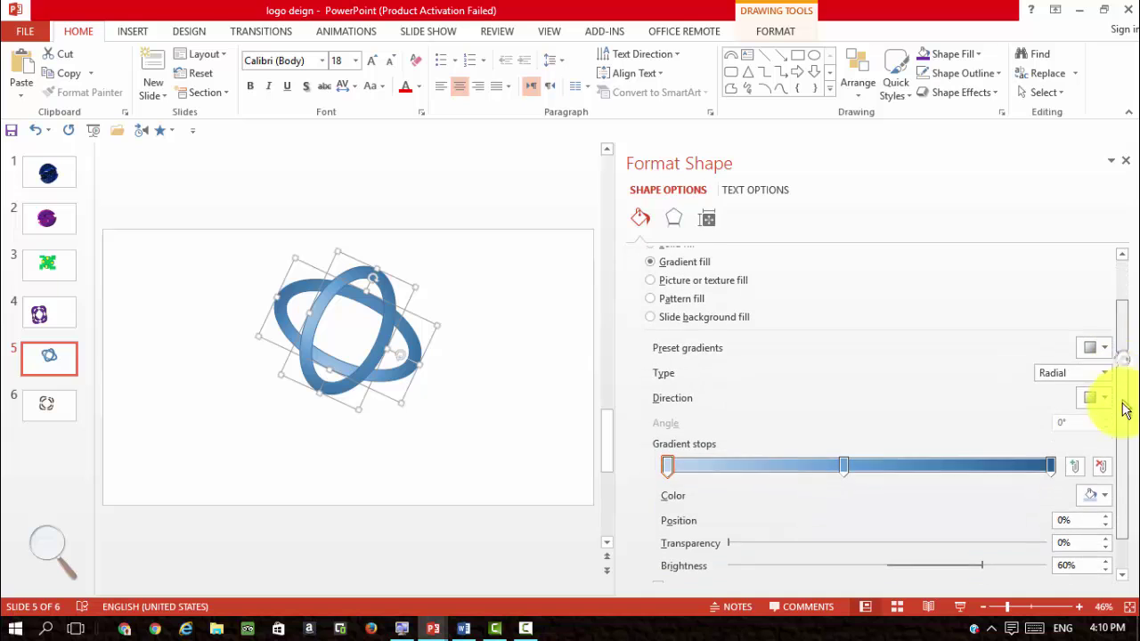
pyautogui.click(1106, 389)
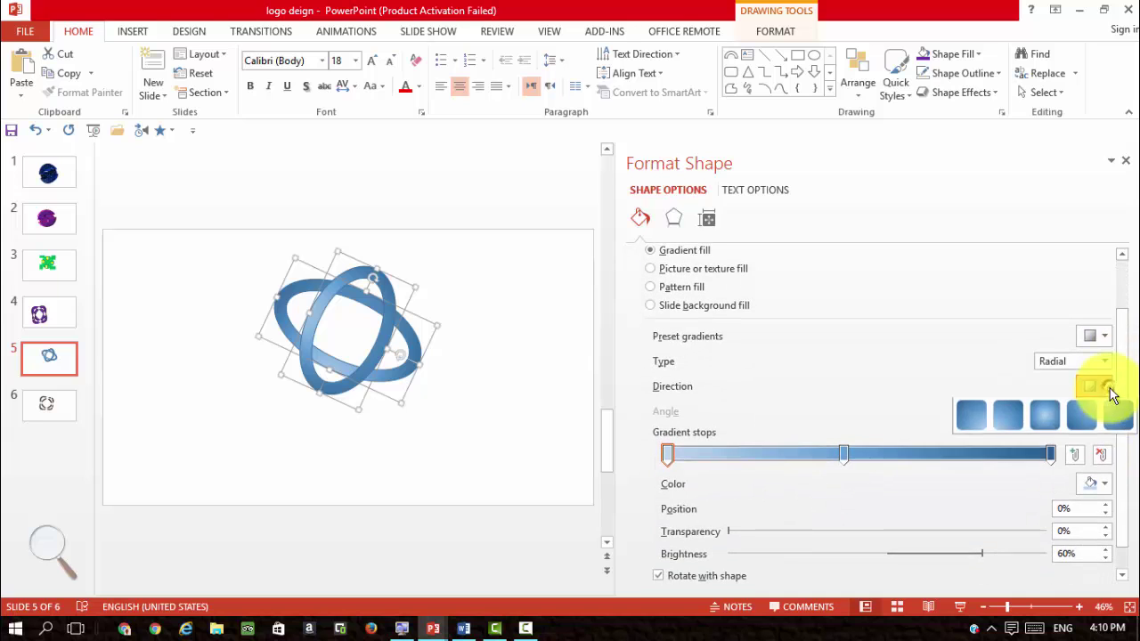
pyautogui.click(1011, 419)
pyautogui.scroll(2, 1069, 294)
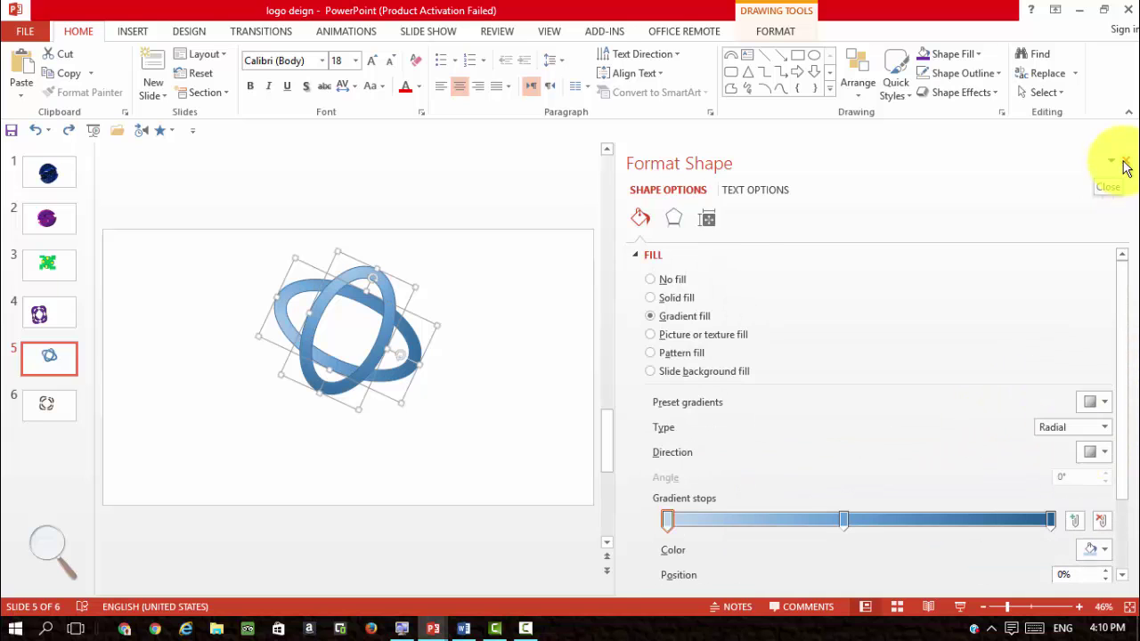
pyautogui.click(1124, 167)
# - Fill both oval rings with the dark brown marble texture
pyautogui.click(951, 55)
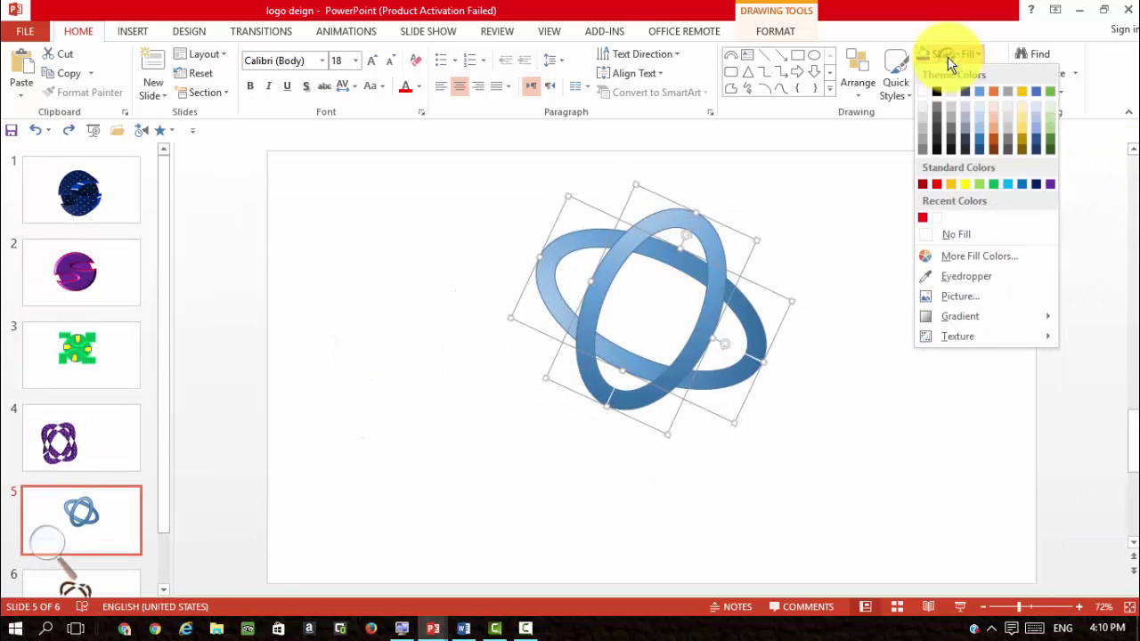
pyautogui.moveTo(943, 335)
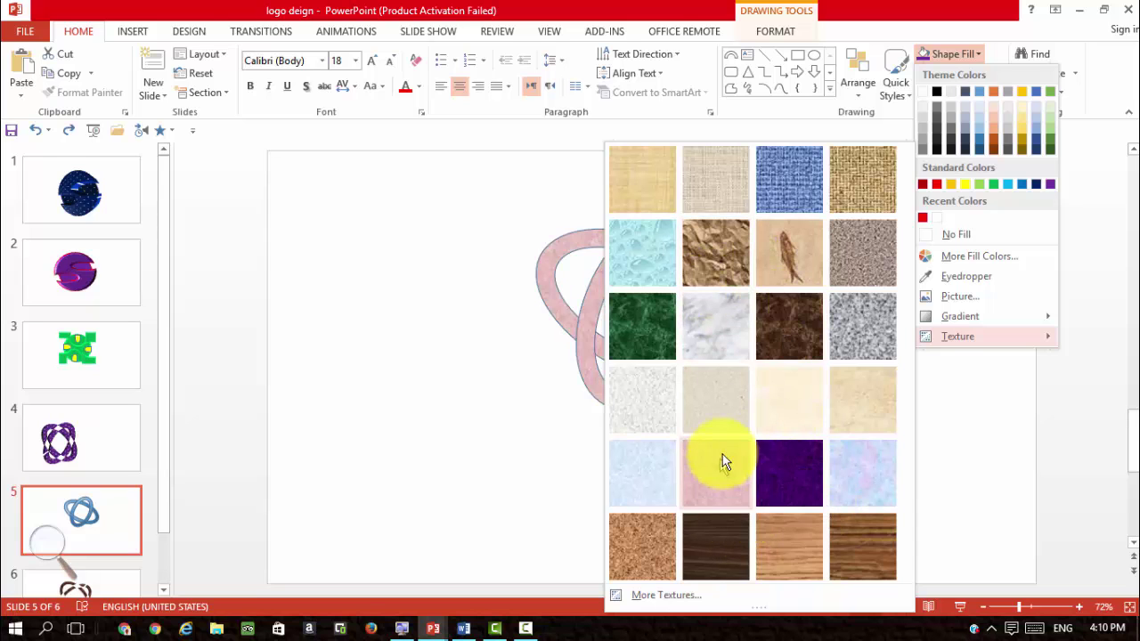
pyautogui.click(784, 325)
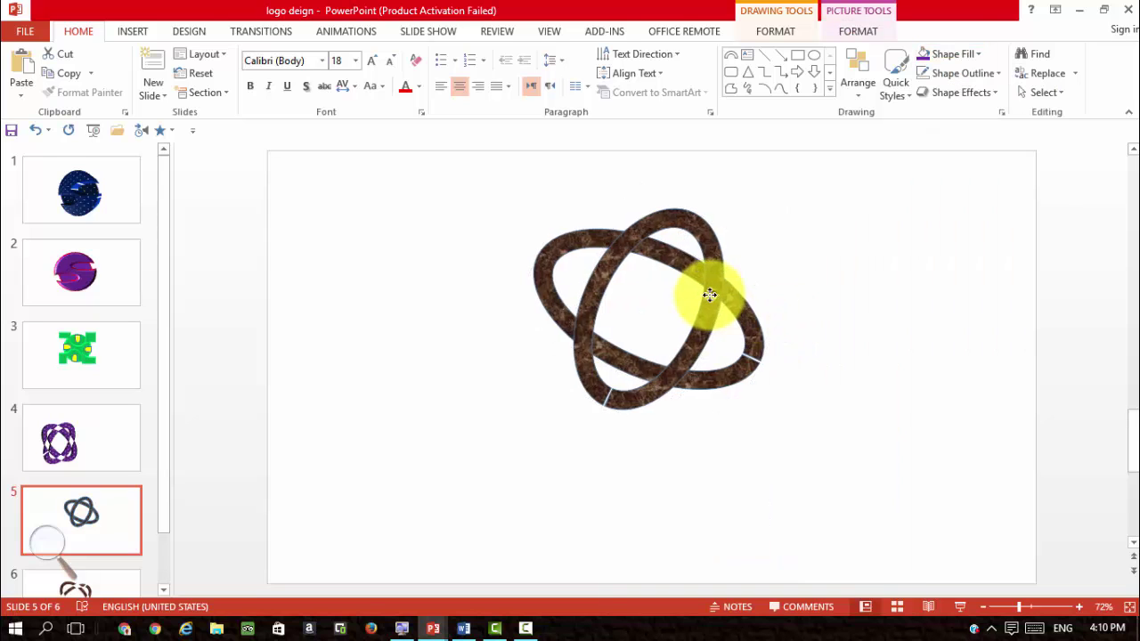
# - Merge the two oval rings with Combine and shift the combined shape slightly across the slide
pyautogui.click(775, 32)
pyautogui.click(184, 91)
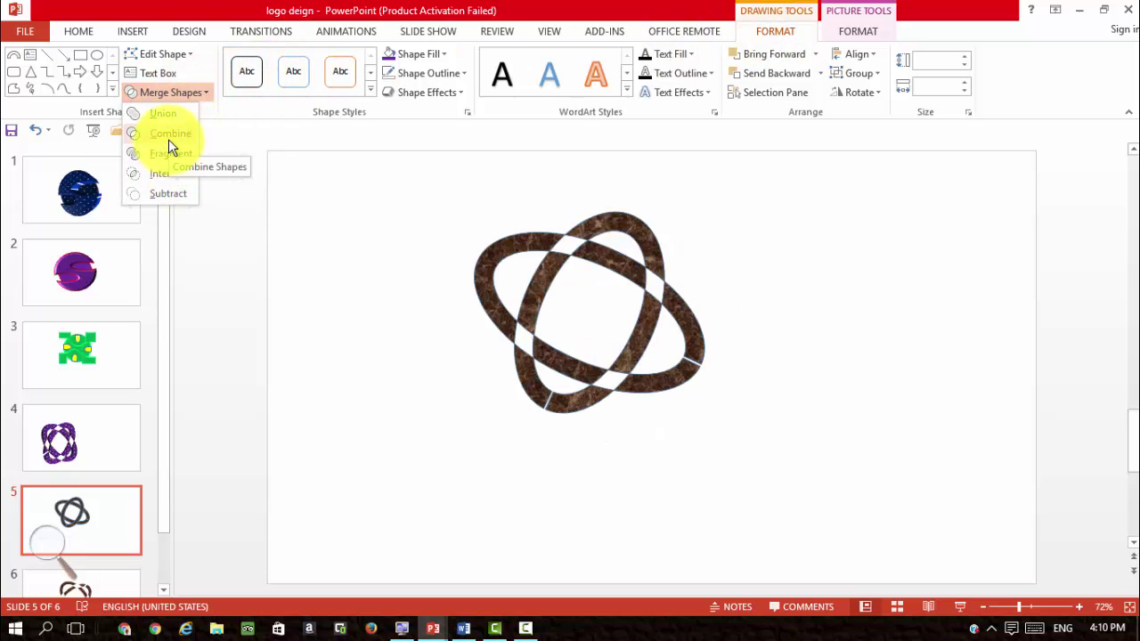
pyautogui.click(169, 141)
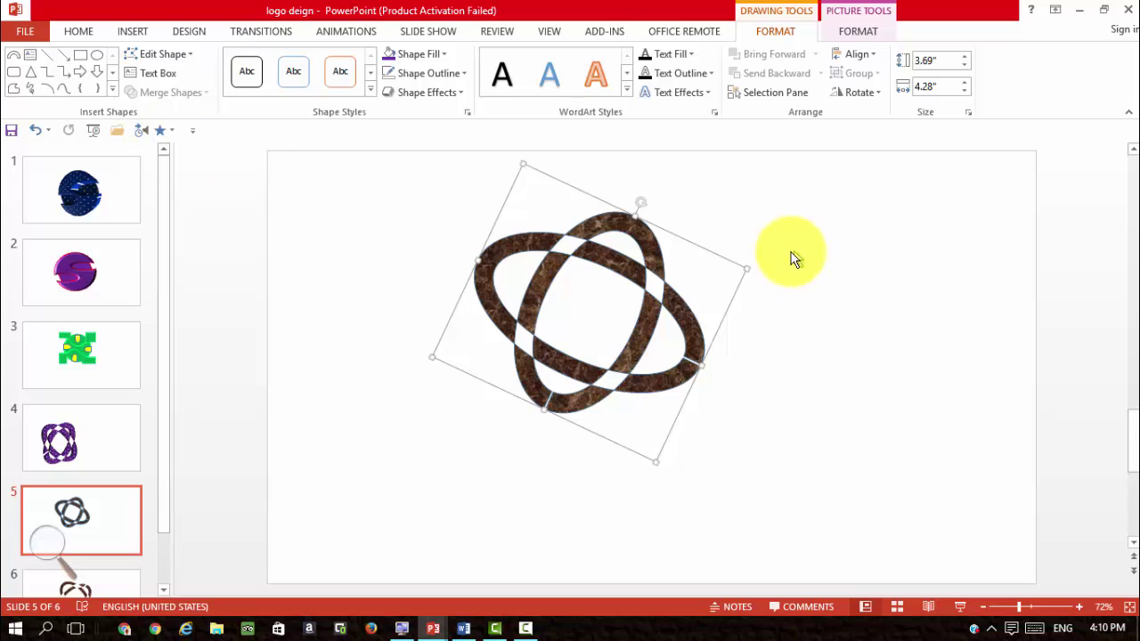
pyautogui.moveTo(666, 258); pyautogui.dragTo(716, 278)
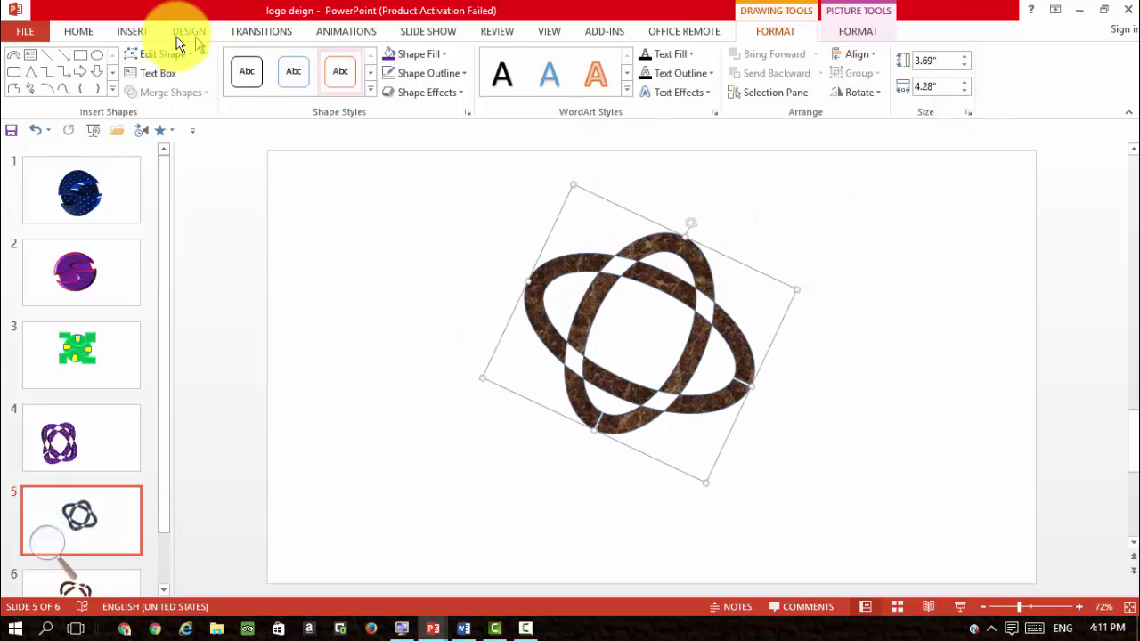
# - Apply the first preset shape effect in the third preset row to the combined rings and reposition them near the slide's middle
pyautogui.click(85, 29)
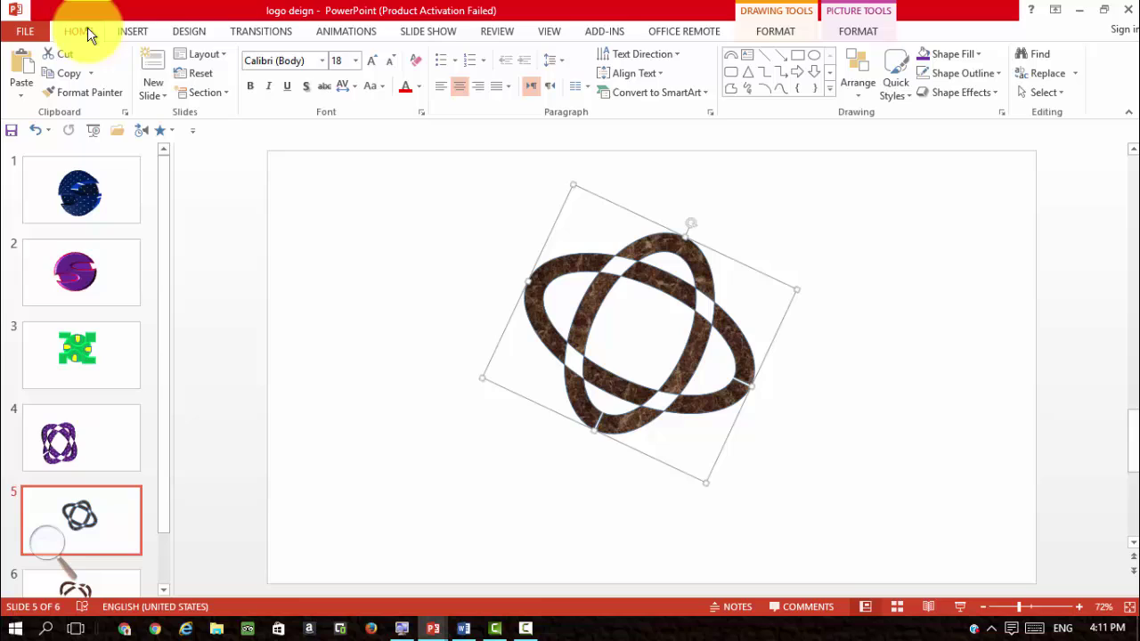
pyautogui.click(976, 93)
pyautogui.moveTo(940, 133)
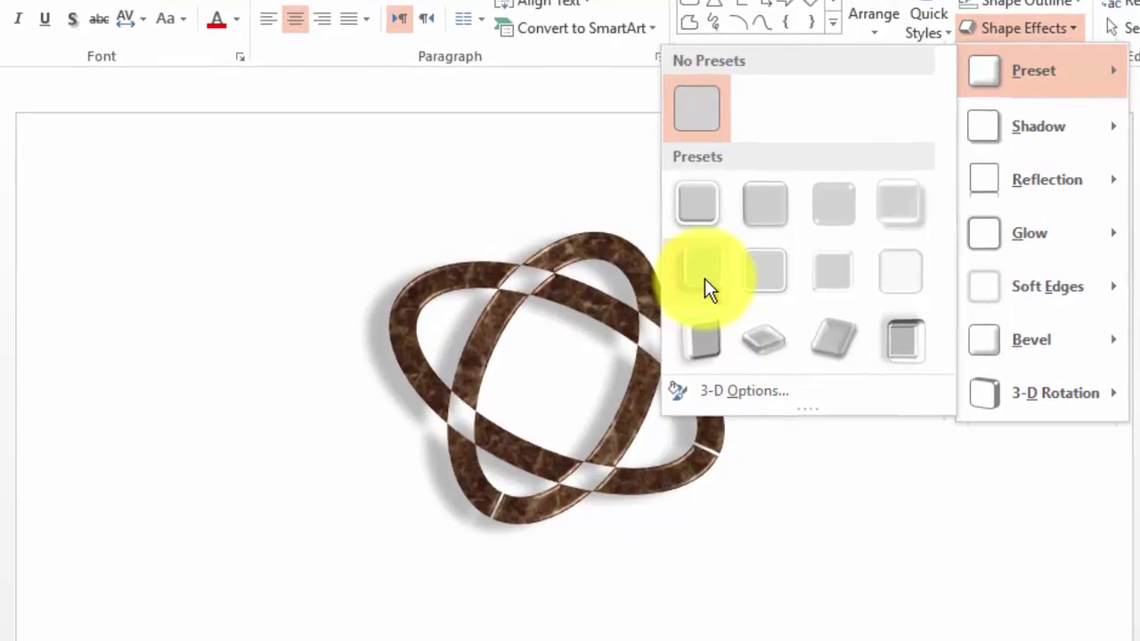
pyautogui.click(708, 335)
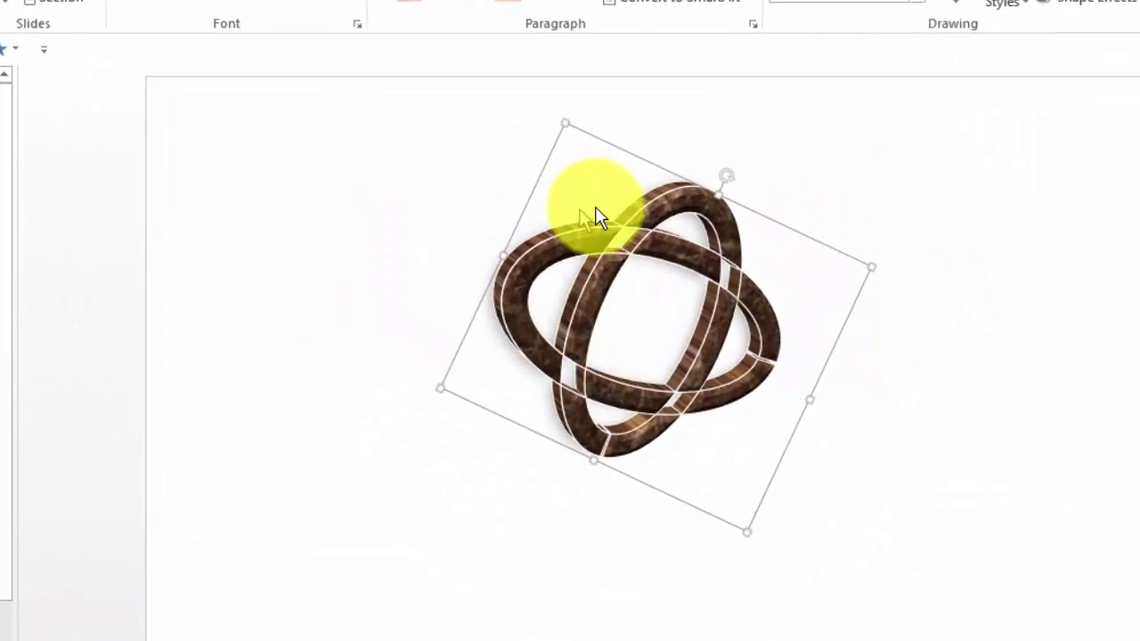
pyautogui.moveTo(623, 188); pyautogui.dragTo(674, 188)
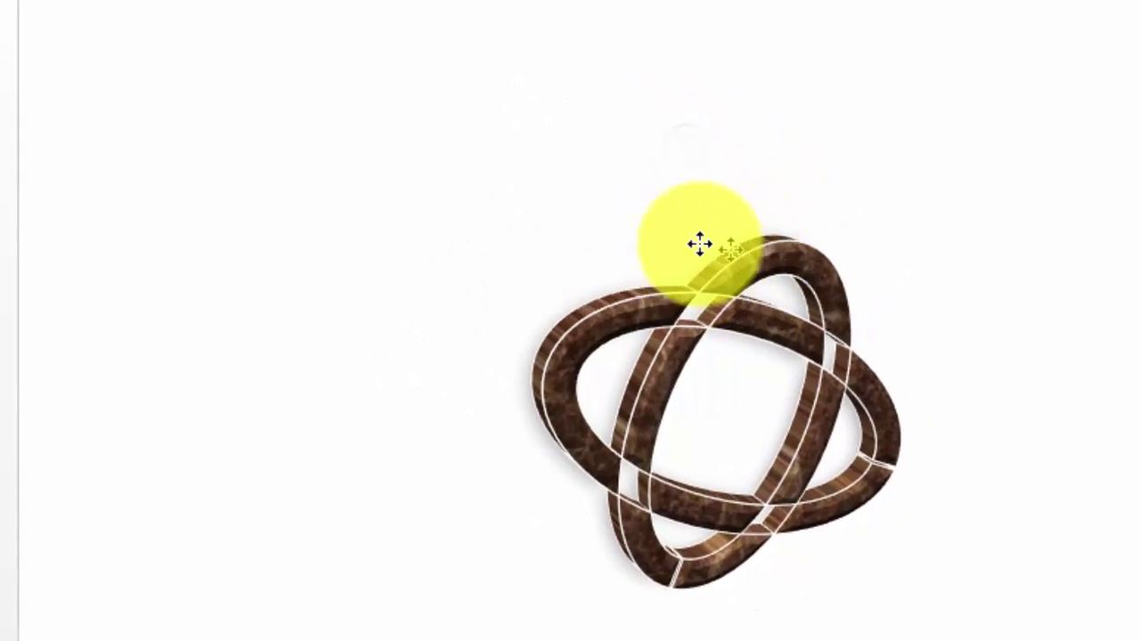
pyautogui.moveTo(700, 244); pyautogui.dragTo(629, 238)
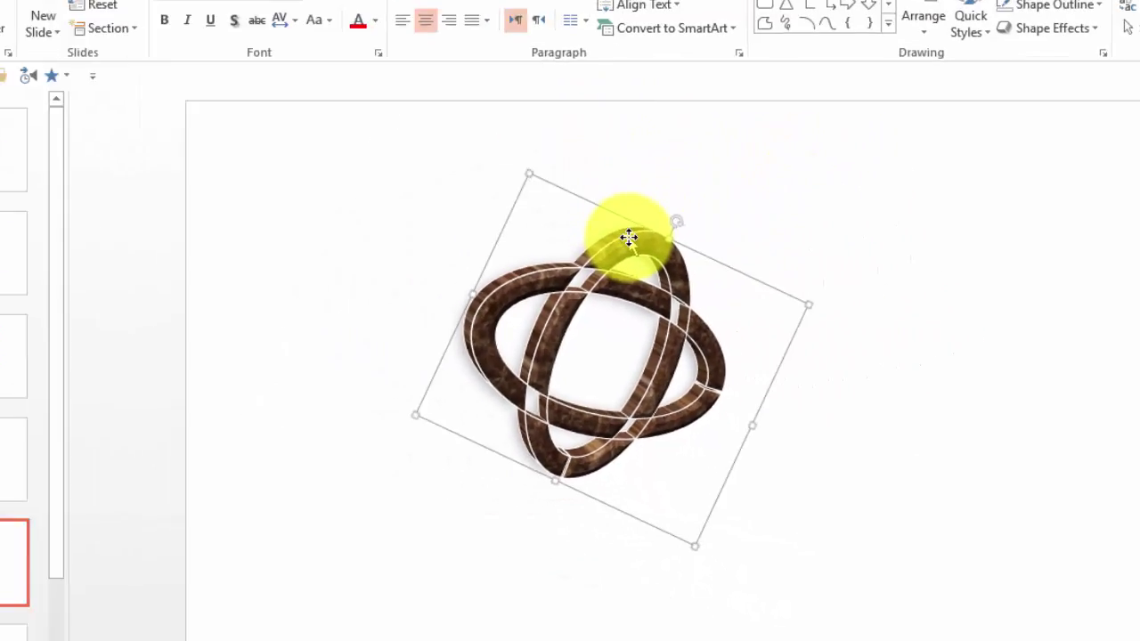
pyautogui.click(576, 209)
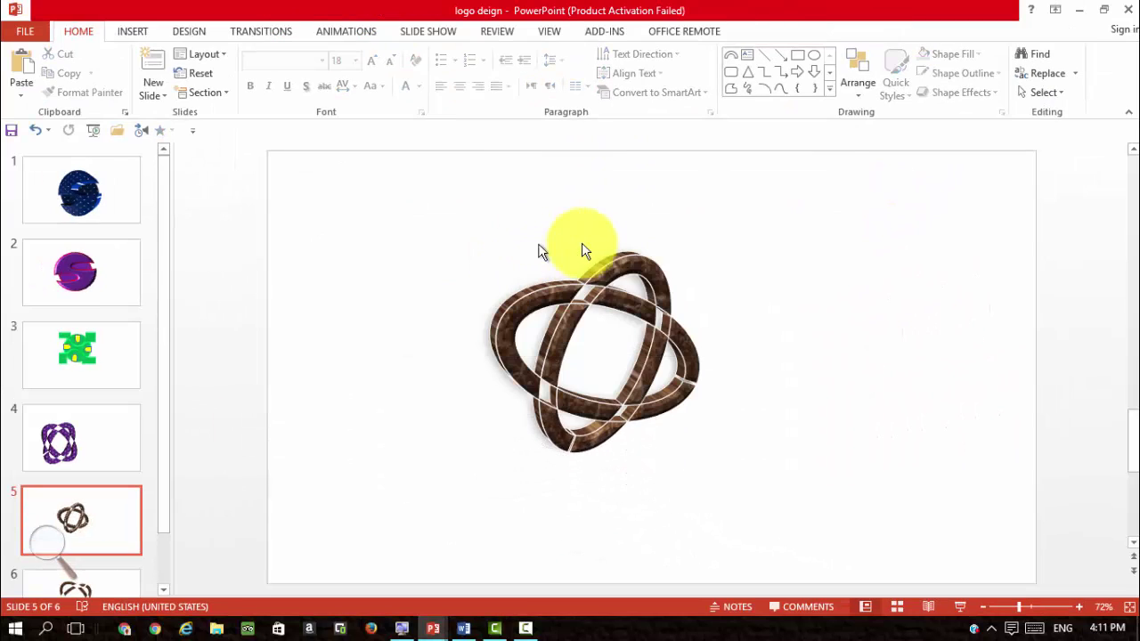